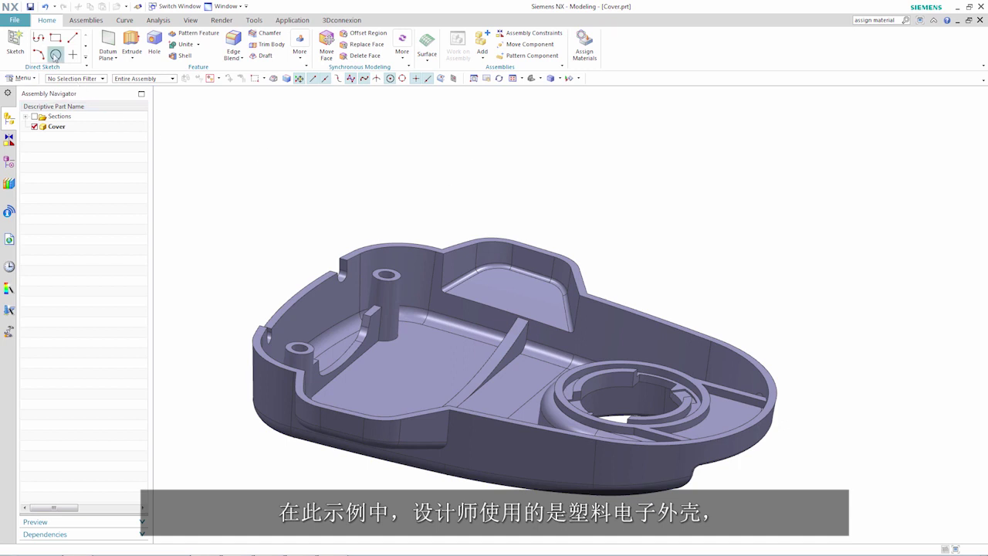
Switch the Cover part to Design Simulation and create its new FEM and simulation files for an NX Nastran Design structural analysis.
left_click(14, 21)
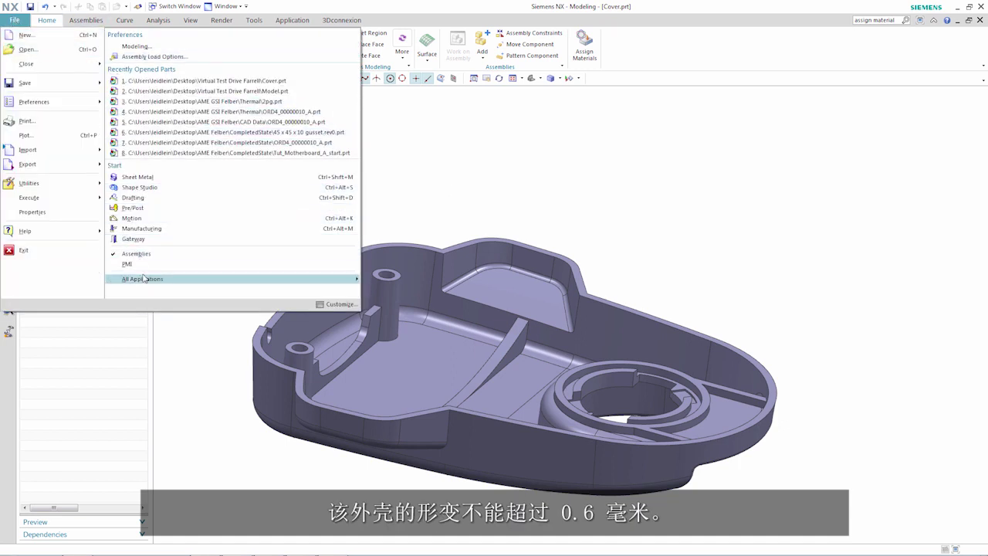
mouse_move(145, 279)
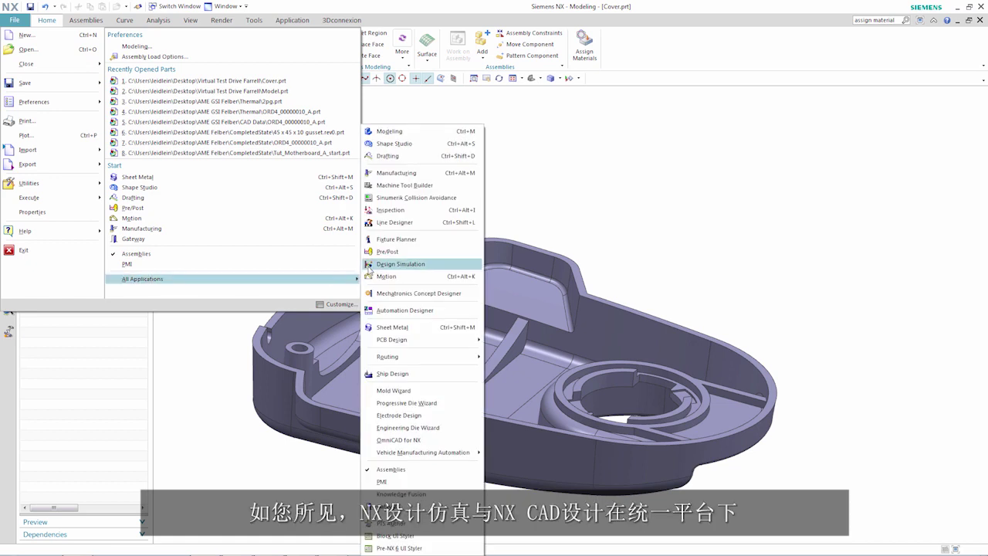
left_click(383, 267)
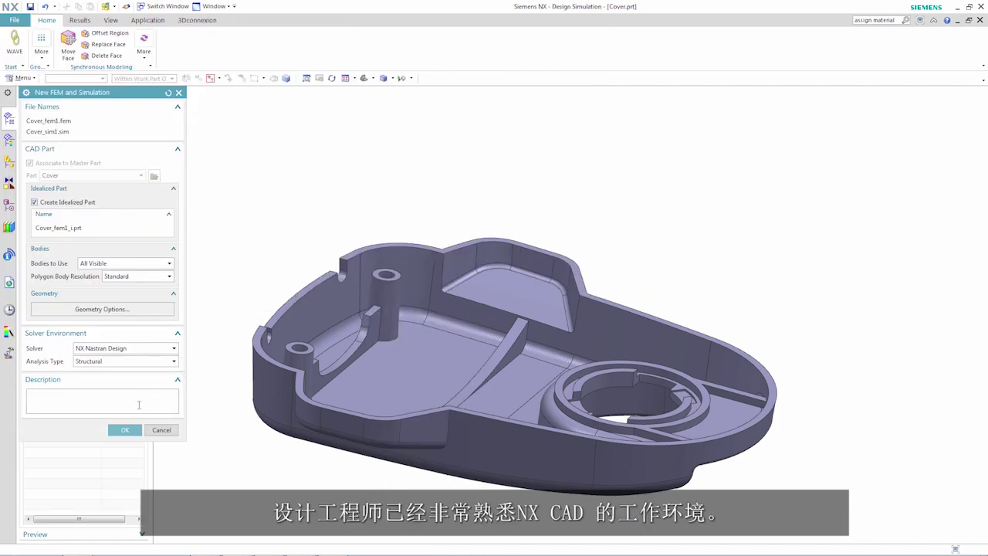
left_click(125, 429)
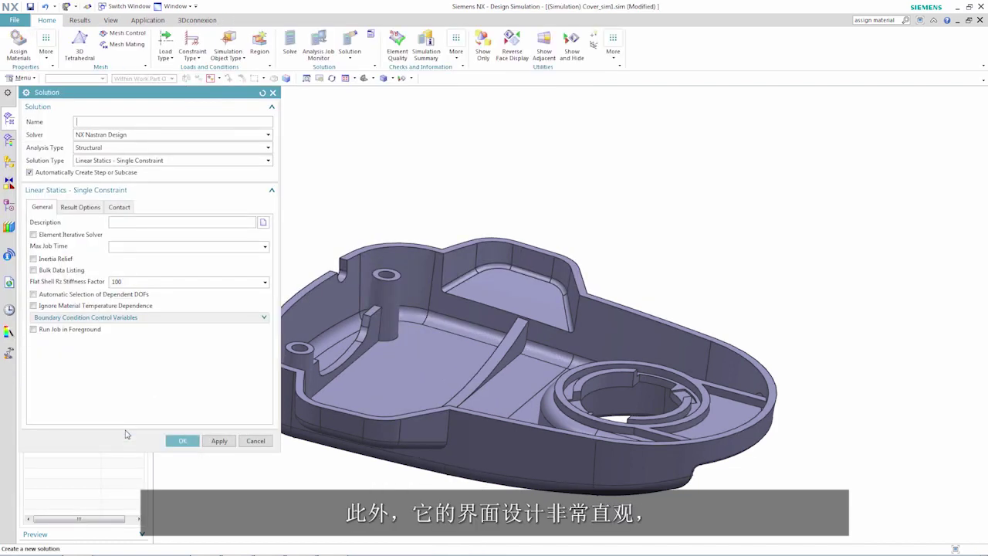
Create a solution named Original Design with analysis type Structural and solution type Linear Statics - Single Constraint.
type("Original Design")
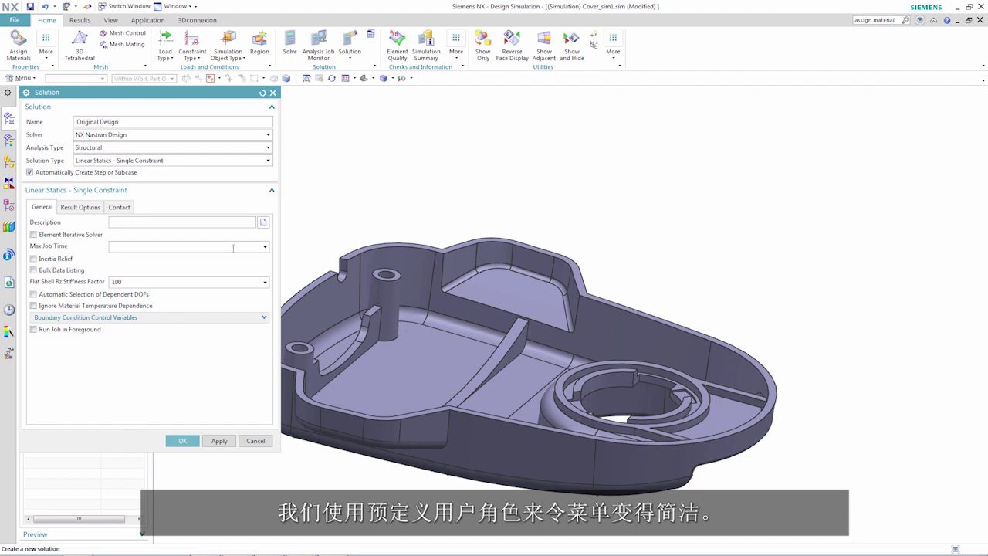
left_click(268, 148)
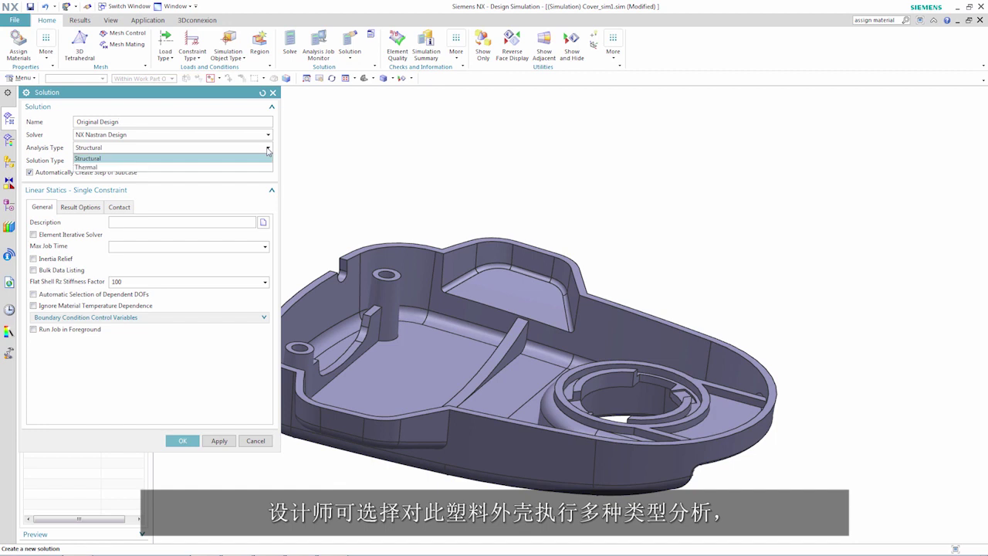
left_click(267, 149)
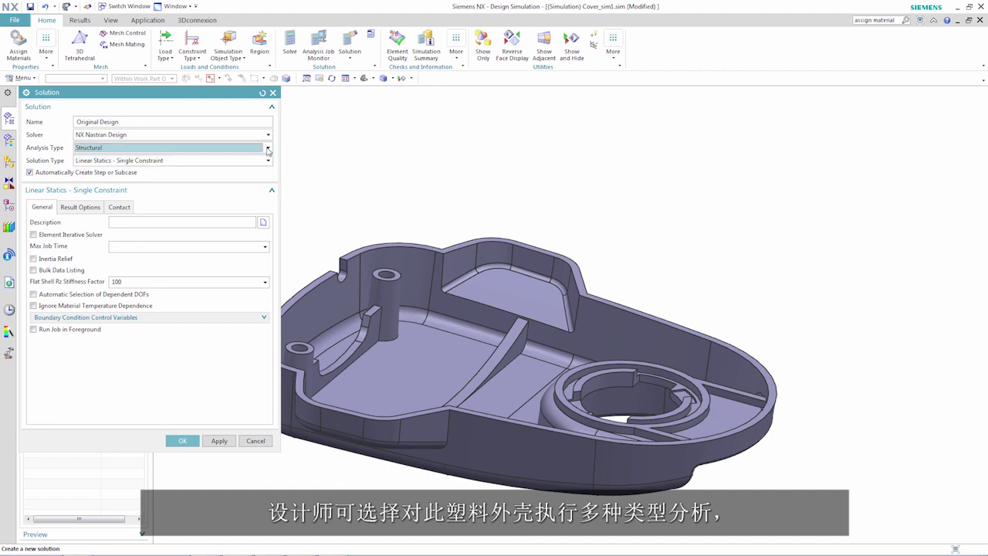
left_click(268, 161)
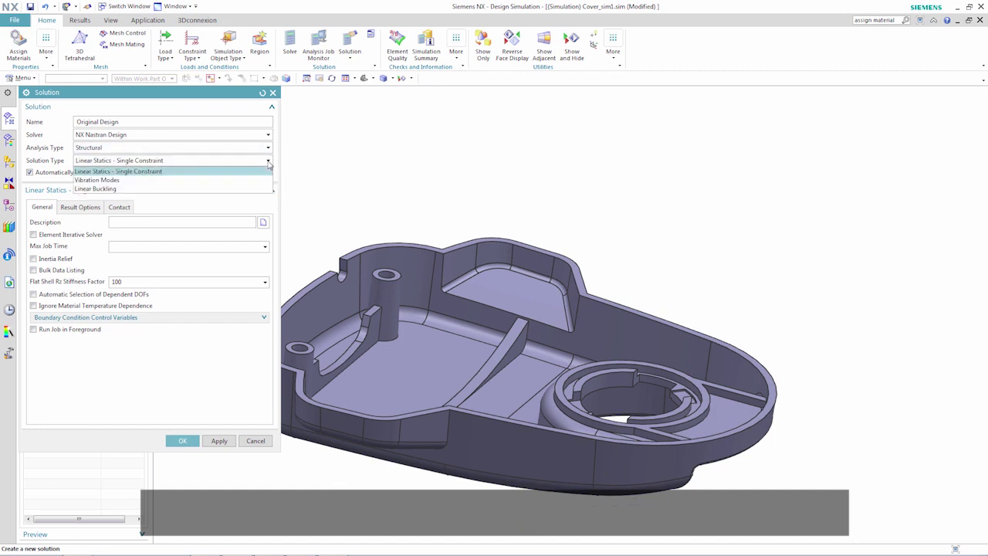
left_click(268, 162)
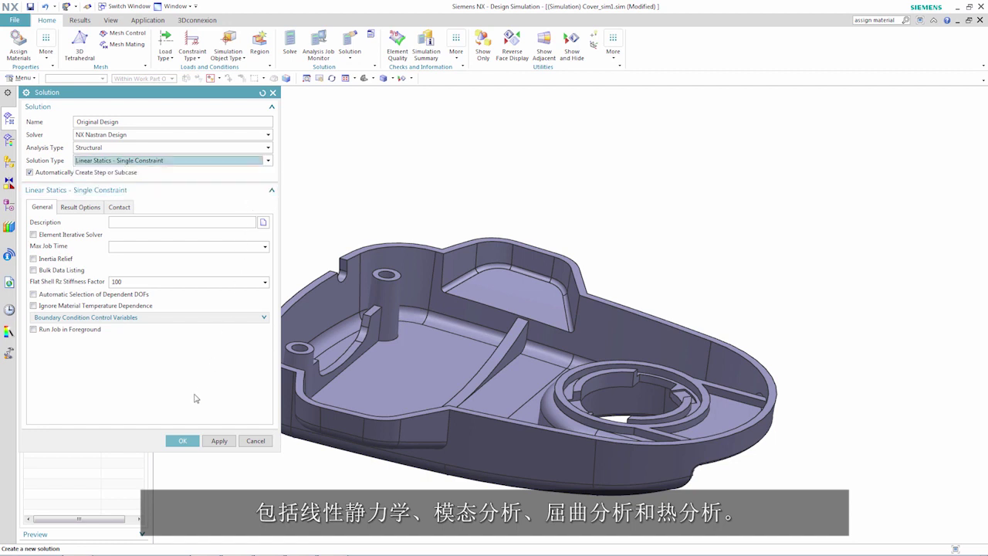
left_click(184, 440)
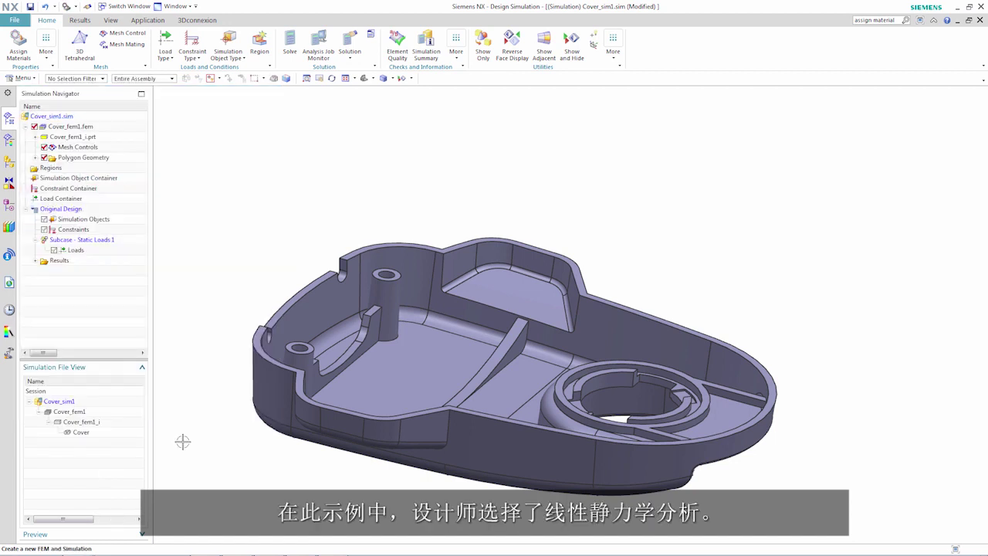
Assign the library material ABS-GF to the cover body.
left_click(19, 38)
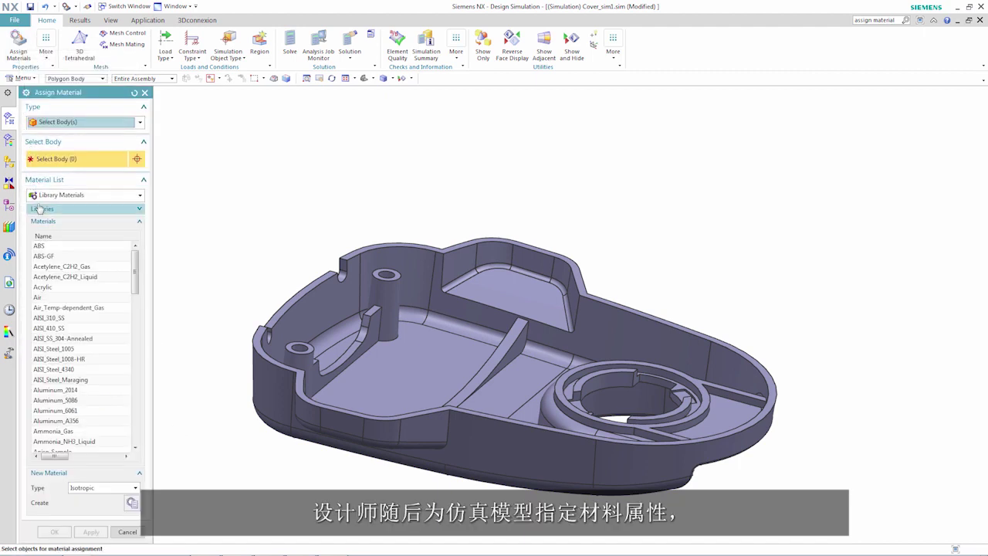
left_click(55, 257)
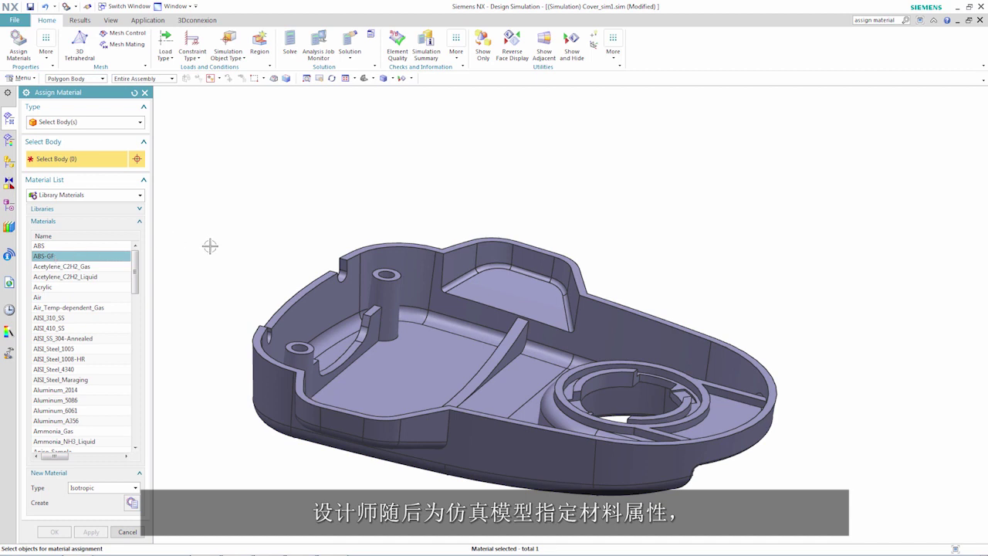
left_click(343, 303)
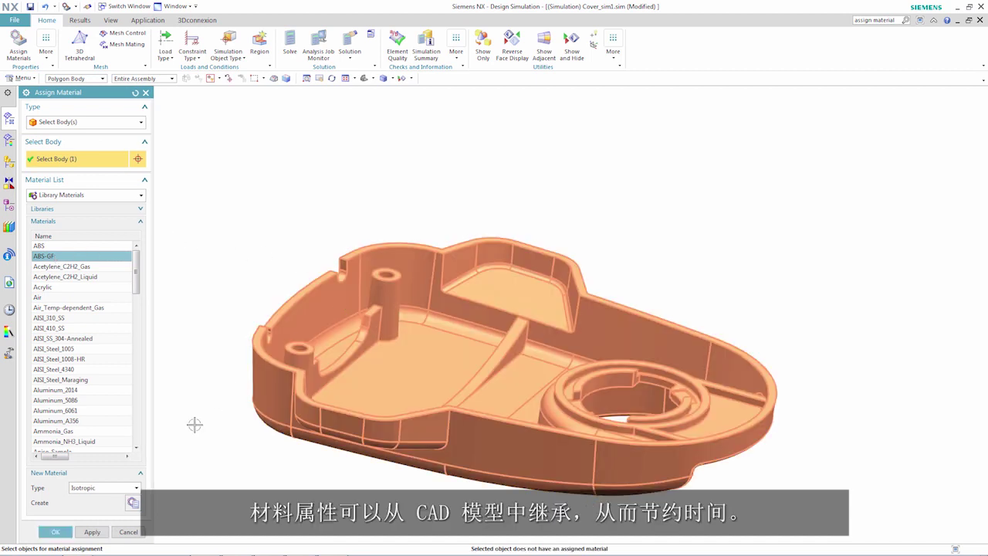
left_click(56, 531)
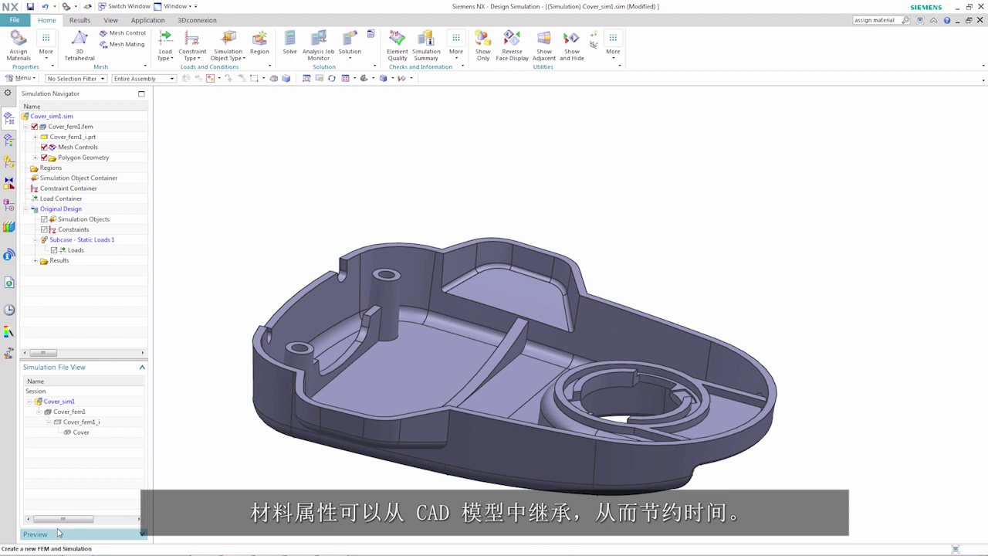
In Cover_fem1, mesh the cover body with CTETRA(10) tetrahedral elements at the automatically calculated element size of 3.67 mm.
double_click(68, 412)
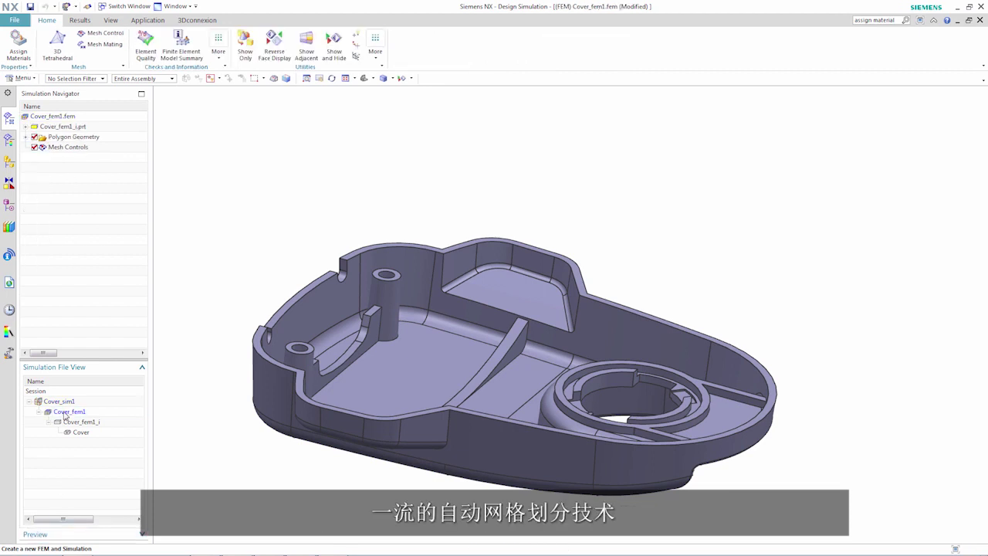
left_click(57, 44)
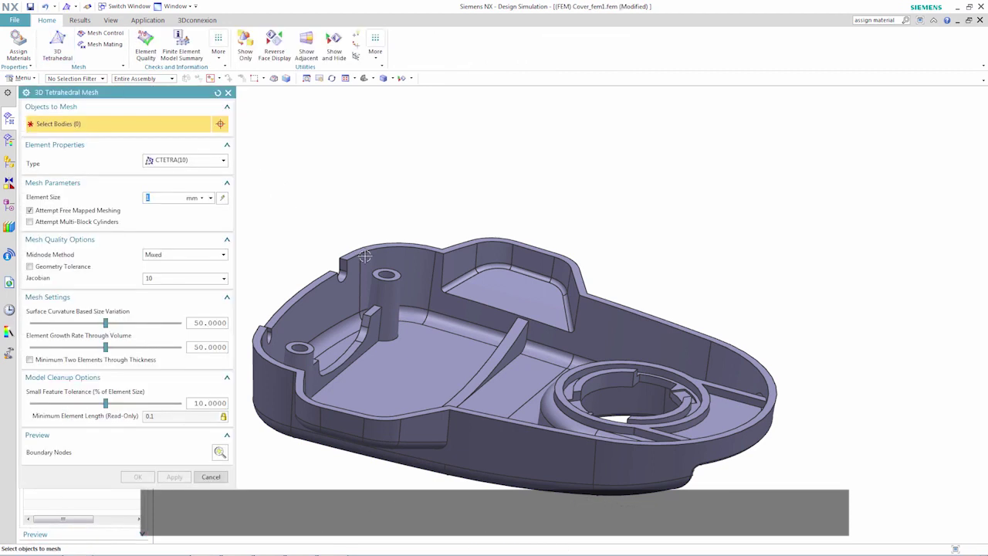
left_click(432, 340)
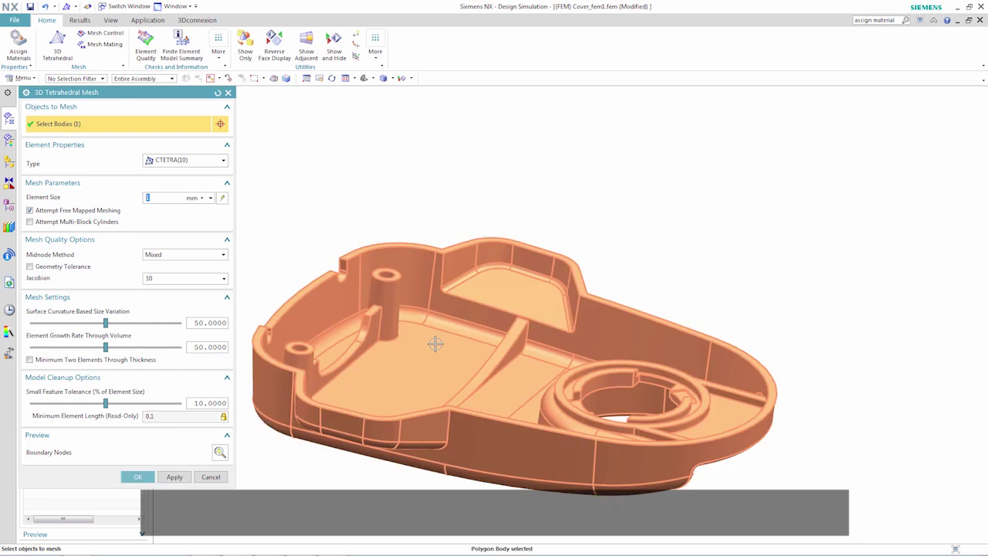
left_click(223, 199)
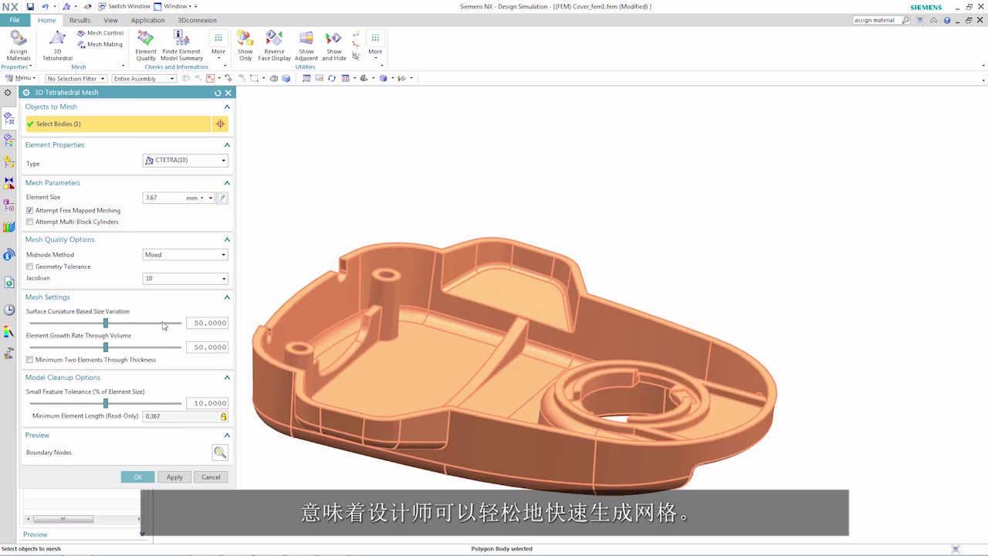
left_click(136, 476)
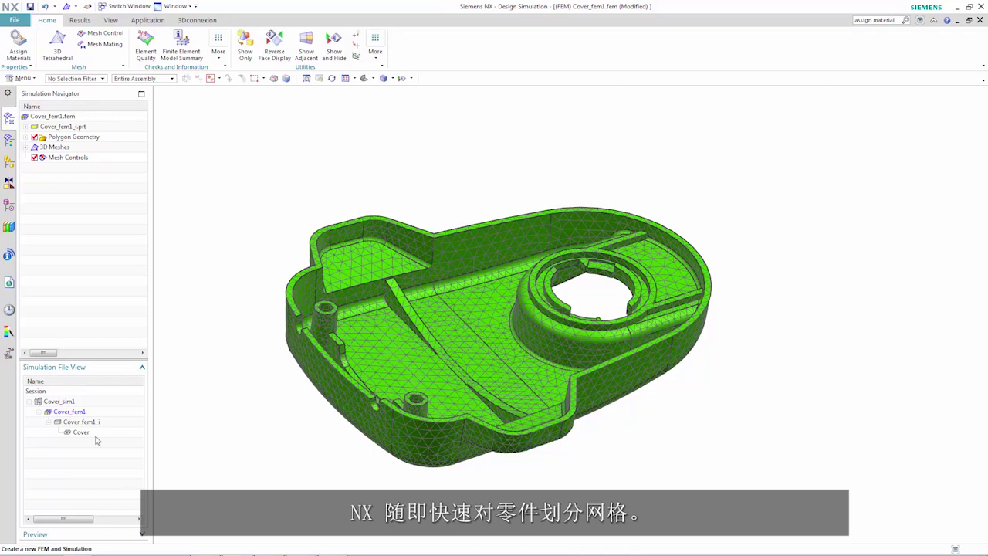
In Cover_sim1, hide the 3D meshes and apply a fixed constraint to the two boss holes and two opposite tab faces in the round opening.
double_click(59, 401)
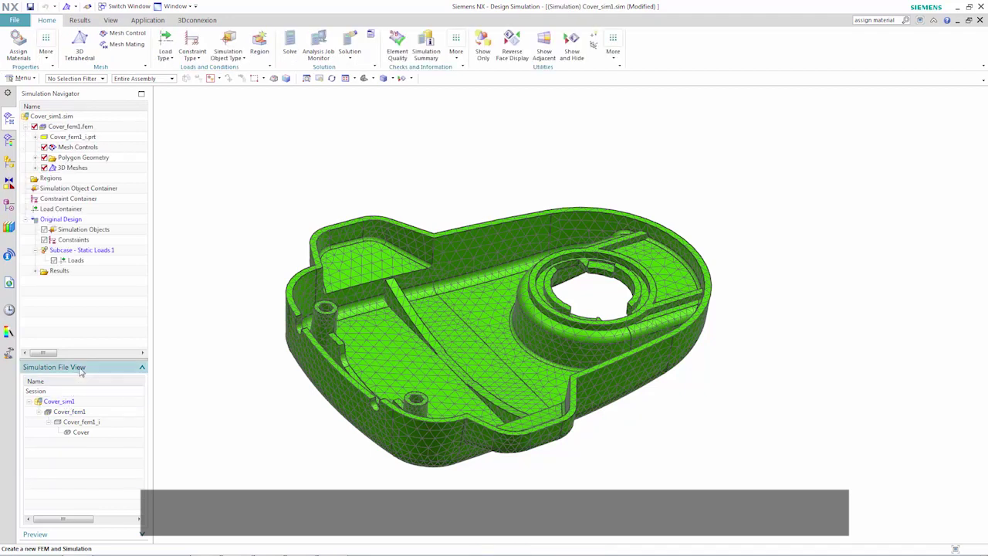
left_click(44, 168)
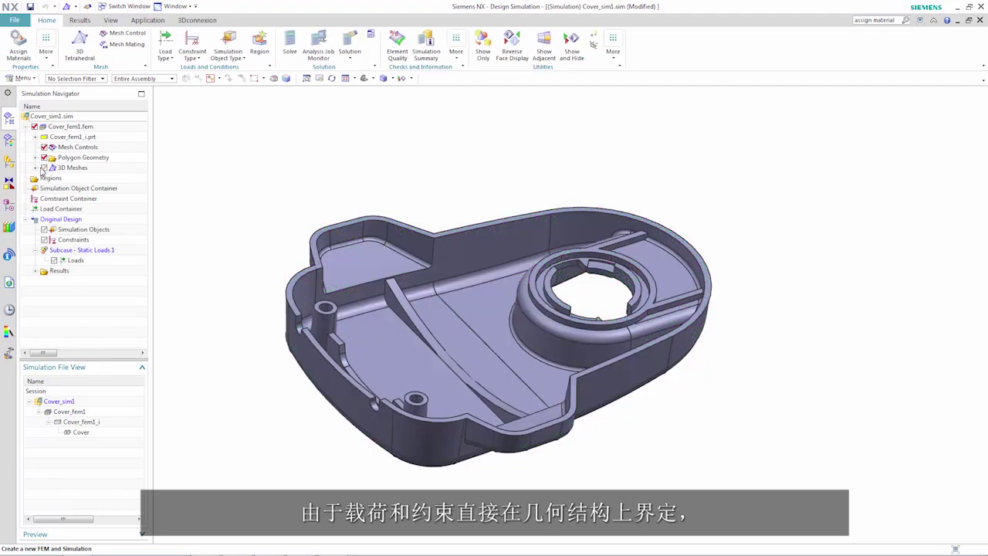
right_click(71, 239)
mouse_move(108, 244)
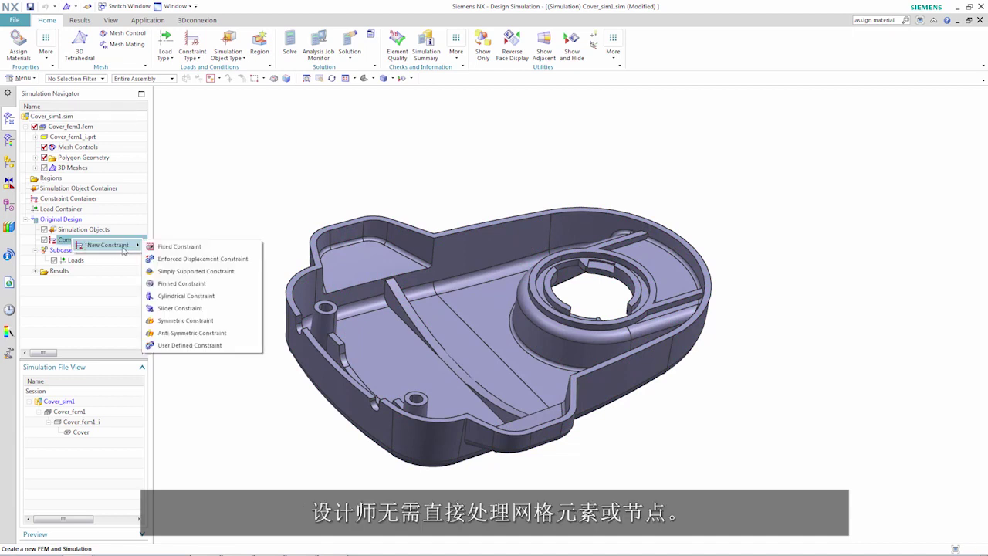
left_click(162, 246)
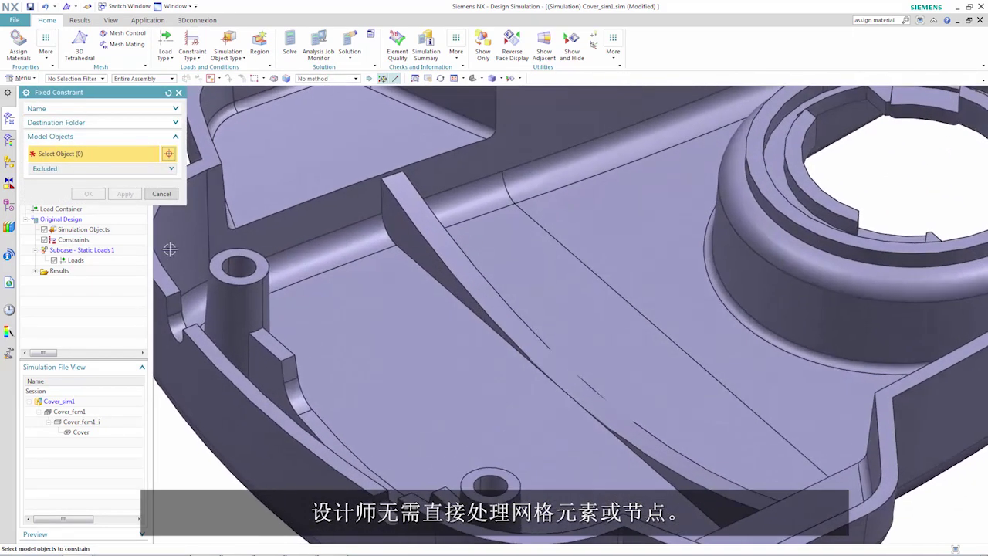
left_click(241, 267)
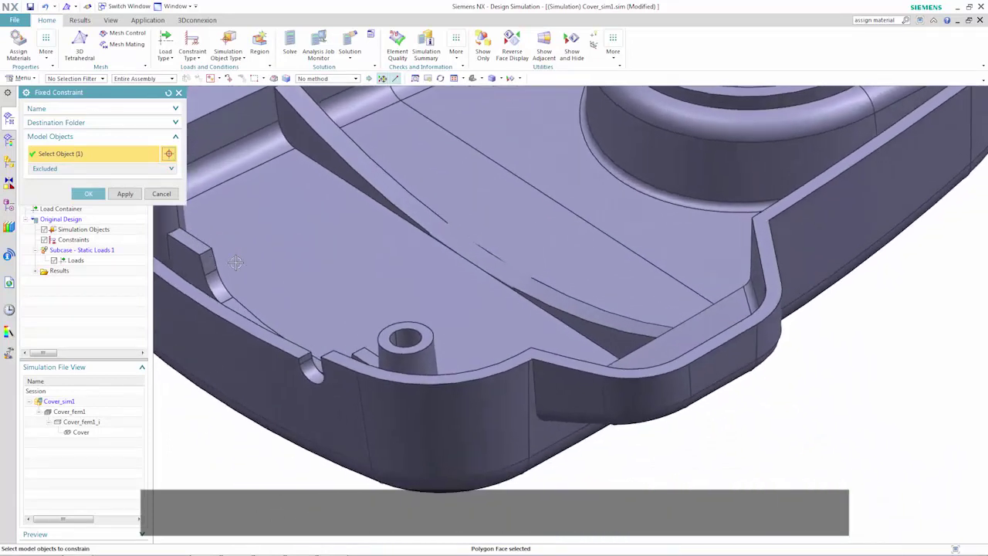
left_click(354, 319)
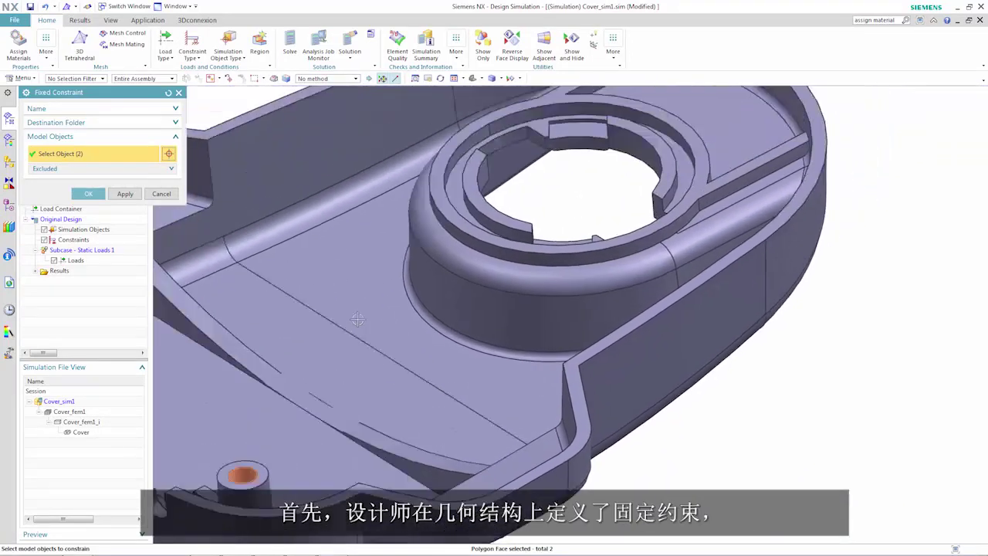
left_click(453, 201)
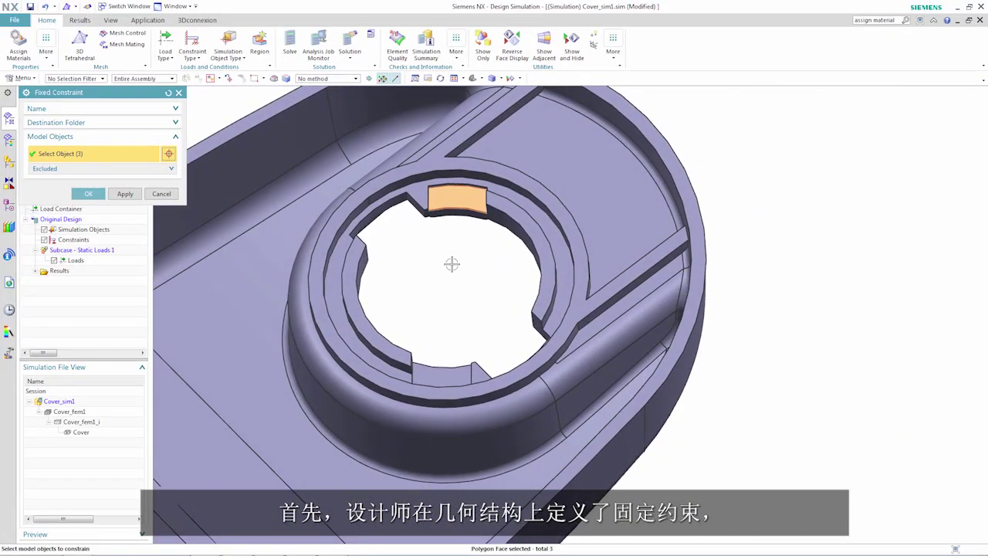
left_click(440, 378)
left_click(88, 194)
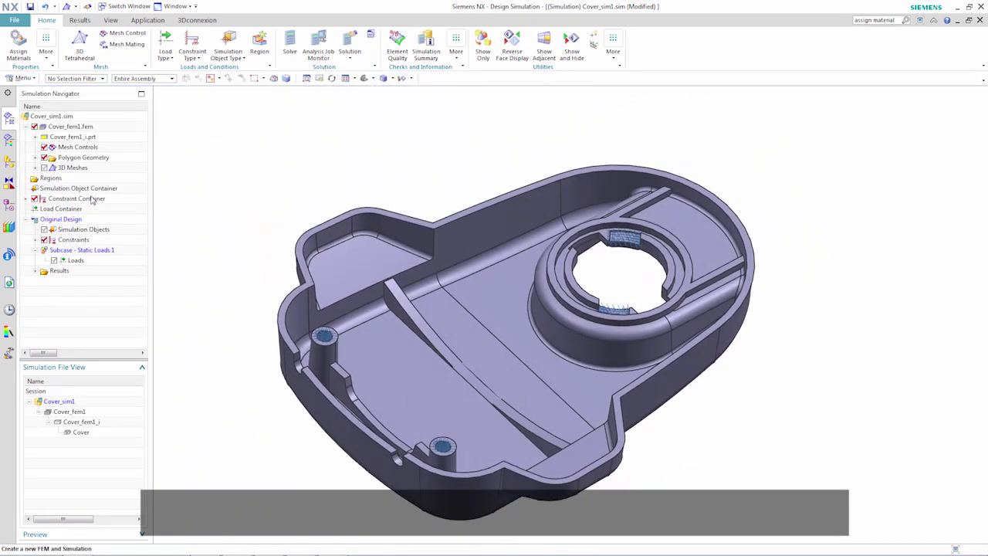
Apply a pressure load of 0.07 N/mm^2 (MPa) to the three flat inner floor faces of the cover.
right_click(83, 263)
mouse_move(91, 267)
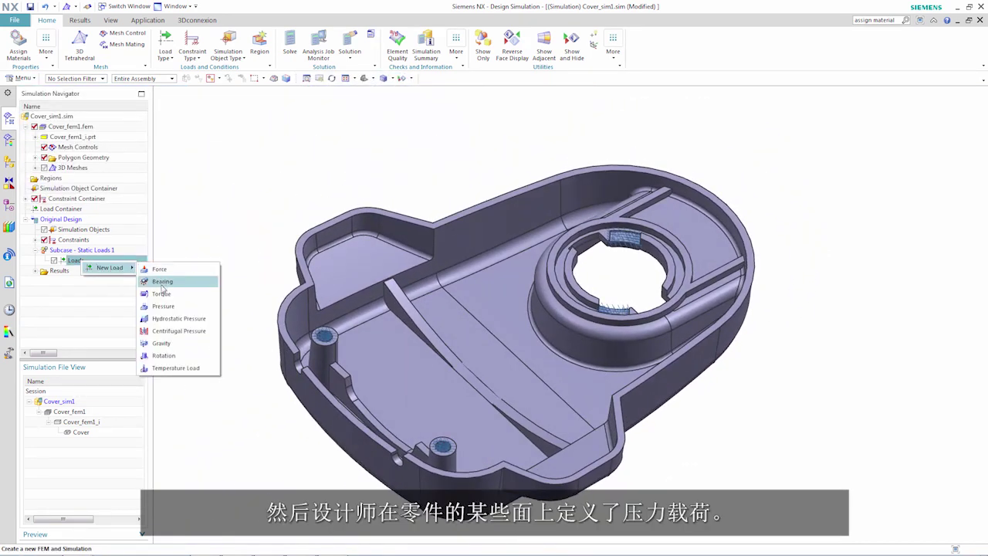
left_click(166, 307)
left_click(426, 367)
left_click(471, 342)
left_click(503, 302)
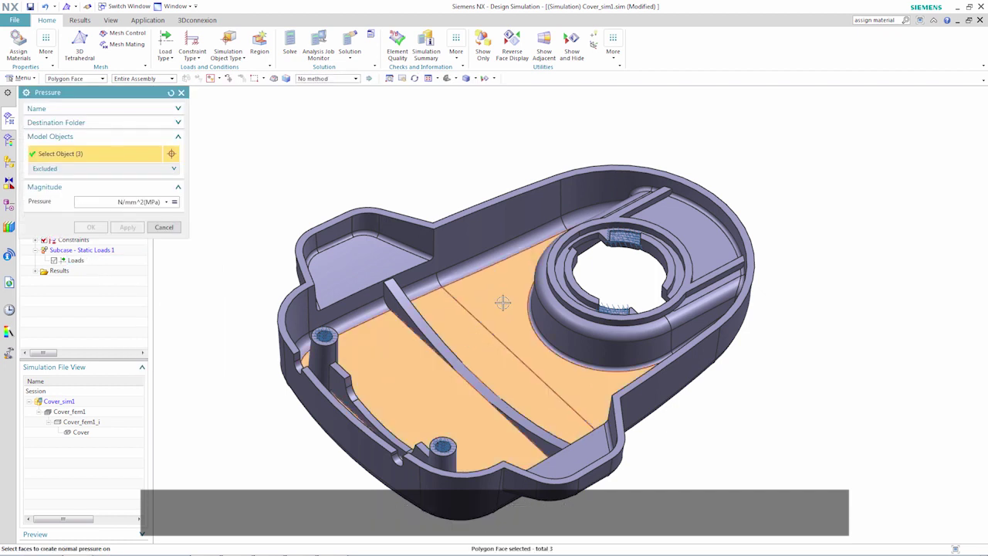
type("0.07")
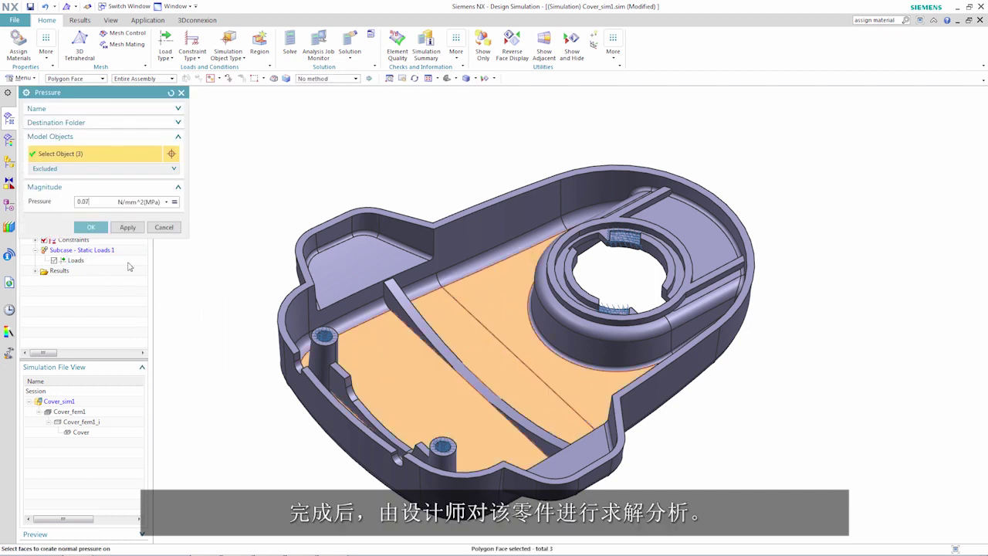
left_click(90, 226)
Solve the Original Design solution with the model setup check enabled.
right_click(62, 219)
left_click(89, 372)
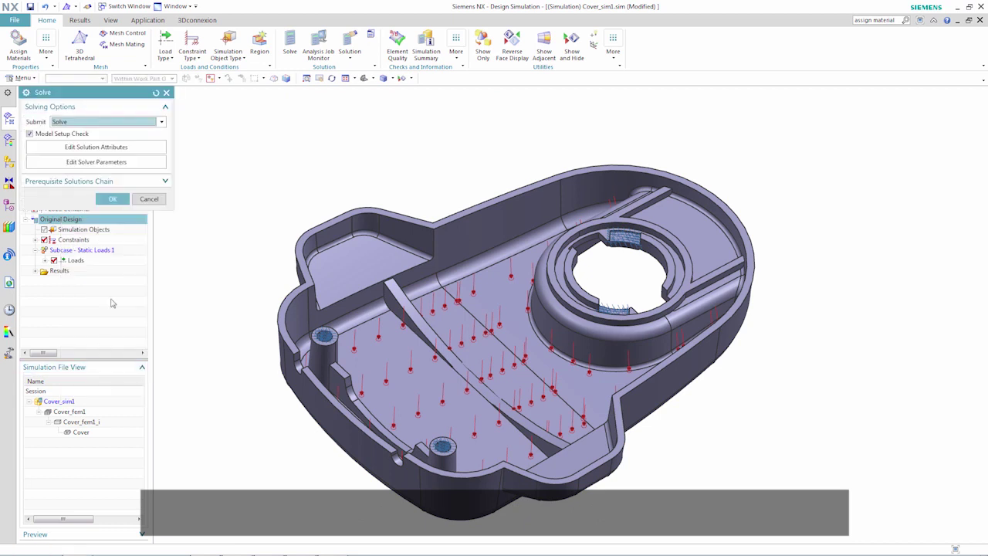
left_click(113, 198)
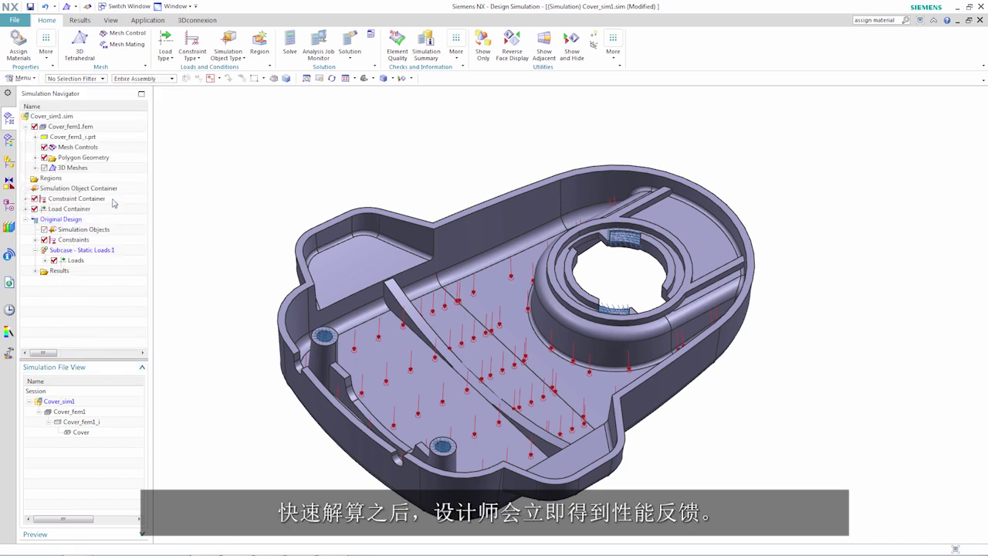
Display the Displacement - Nodal result of the Original Design structural solution as a contour plot.
left_click(7, 142)
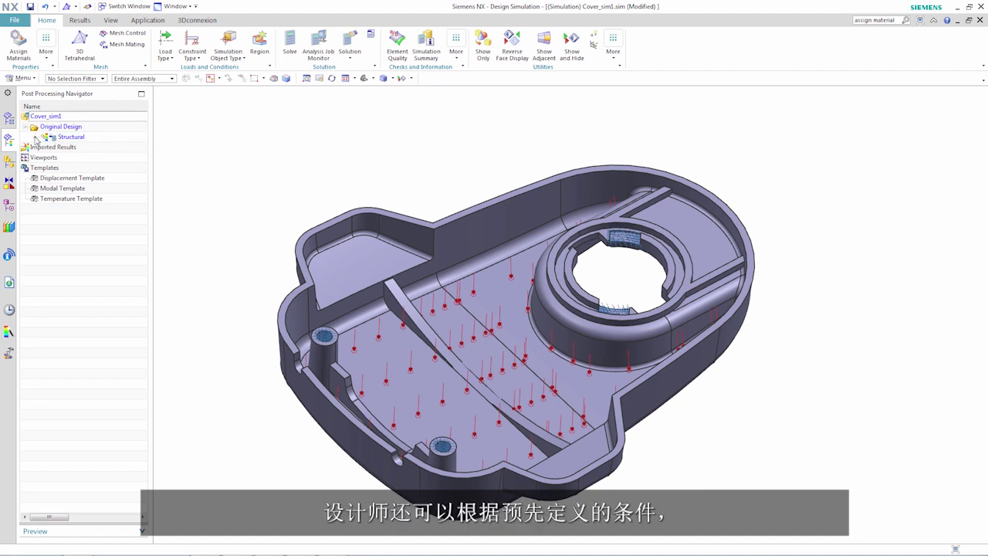
left_click(35, 138)
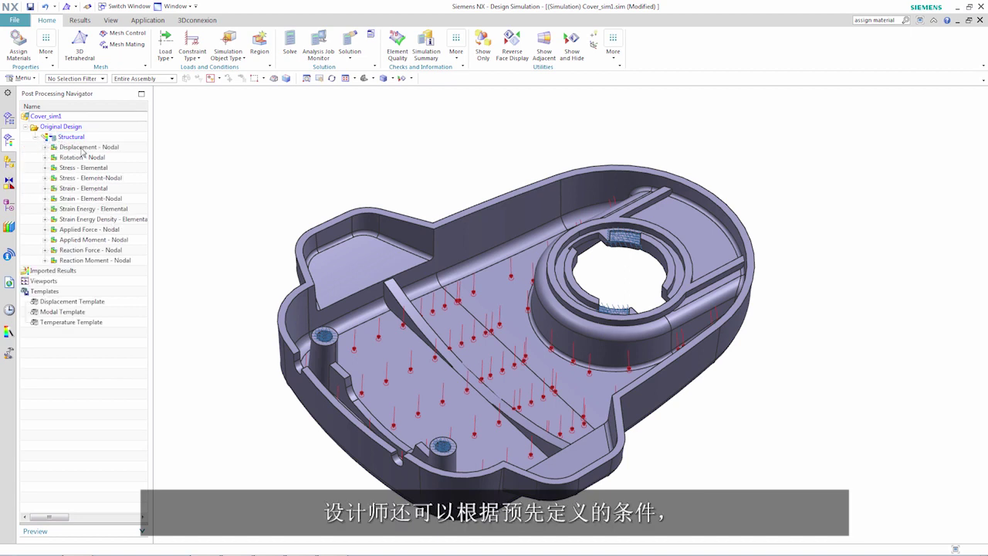
double_click(82, 148)
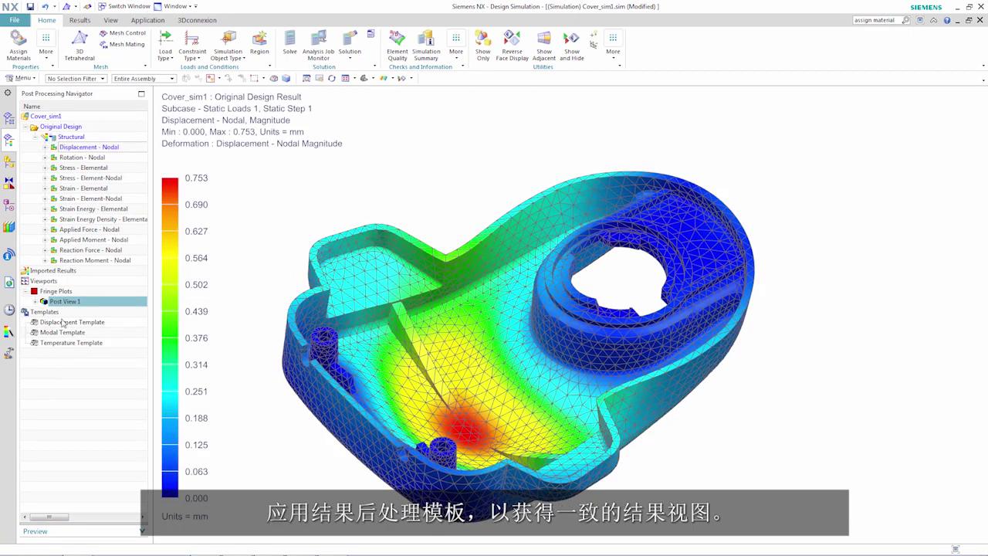
Apply the Displacement Template to the Original Design displacement plot.
left_click_drag(62, 325, 284, 198)
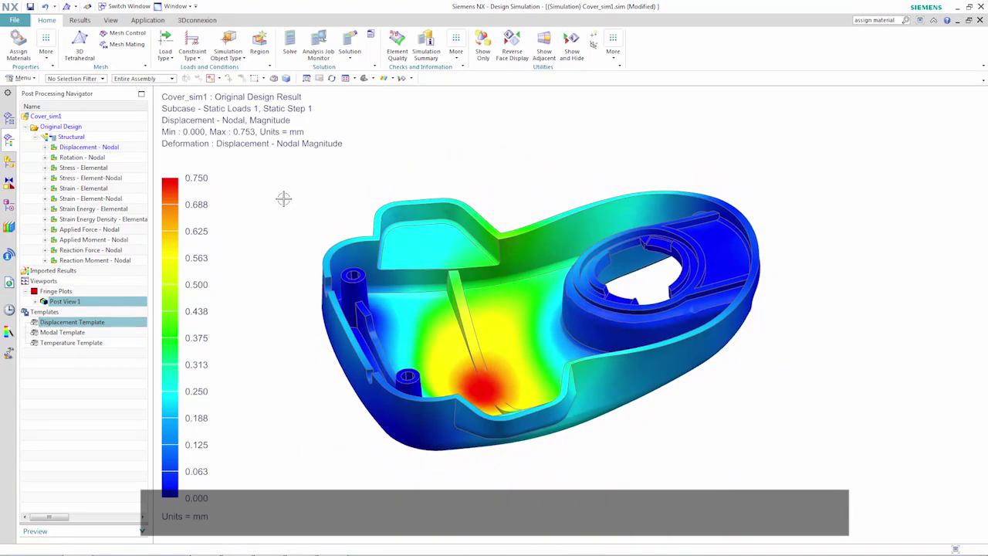
Display the idealized part Cover_fem1_i and select the two inner bosses and their connecting rib as Boss or Pocket Faces for Move Face.
left_click(9, 119)
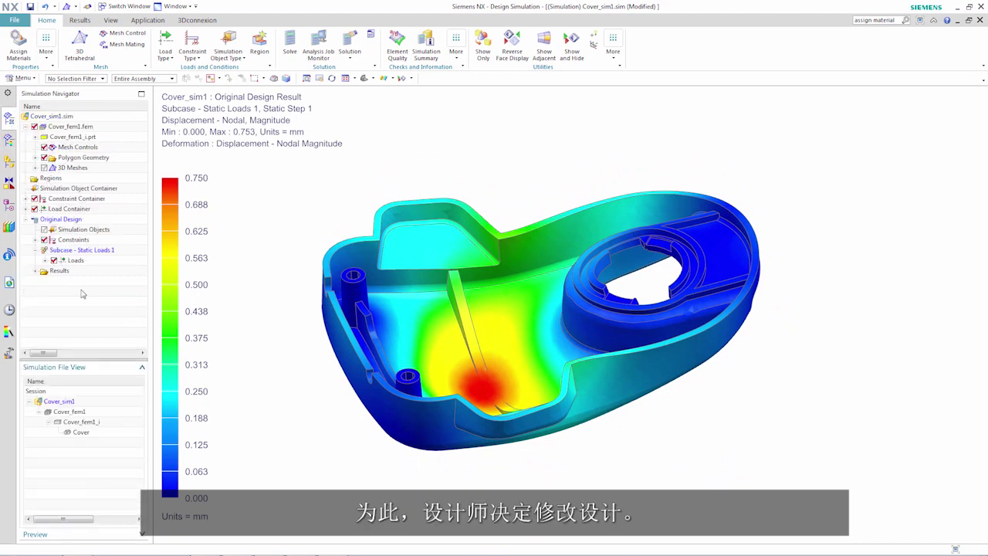
right_click(90, 427)
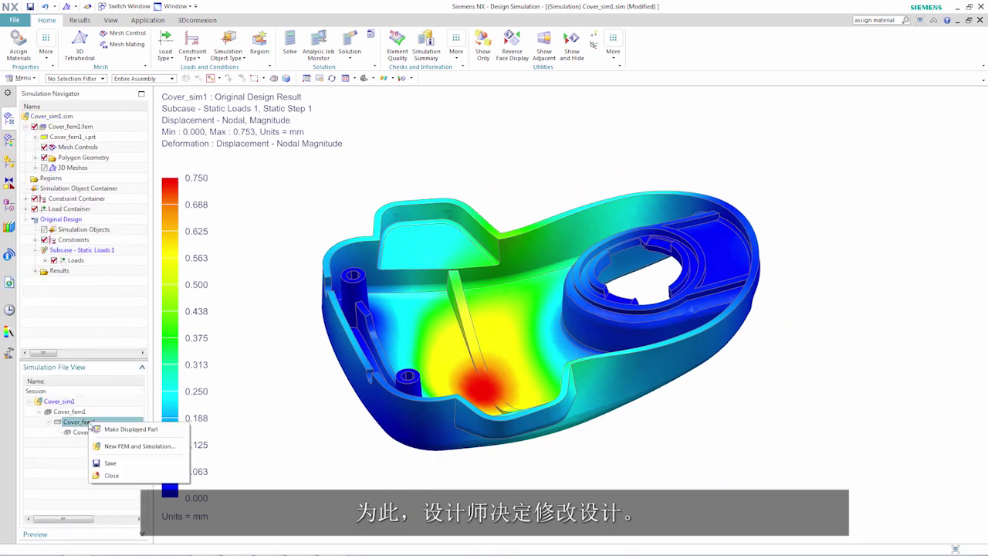
left_click(116, 429)
left_click(141, 45)
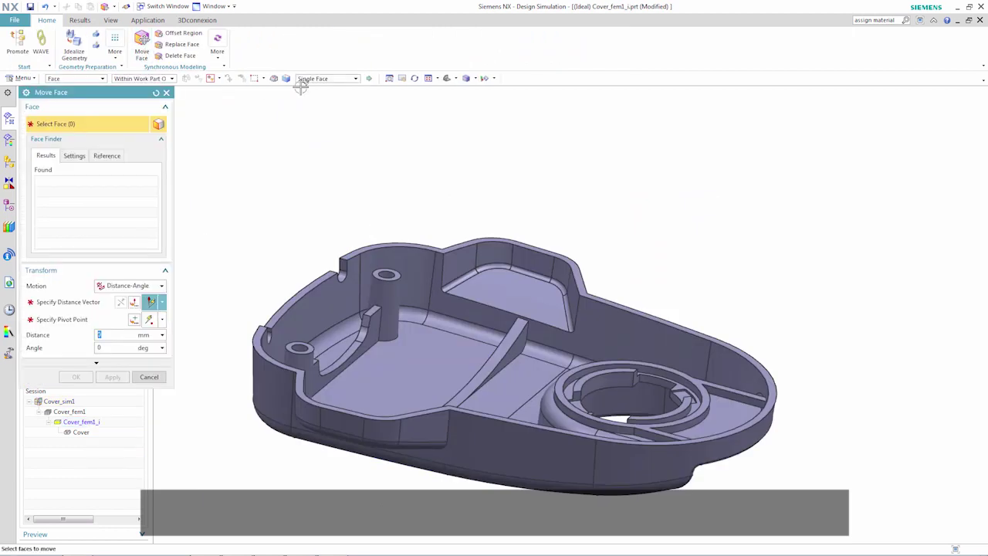
left_click(336, 79)
left_click(335, 126)
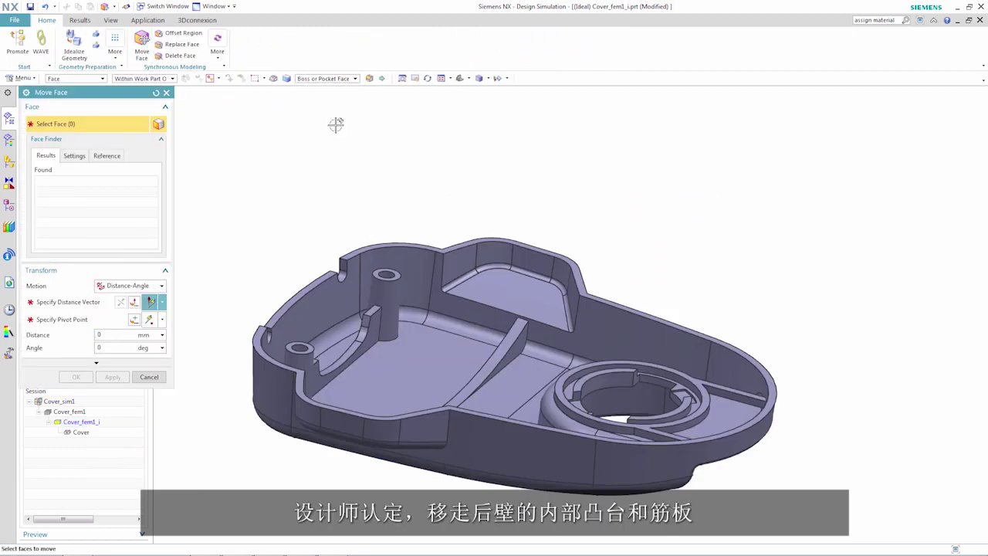
left_click(382, 300)
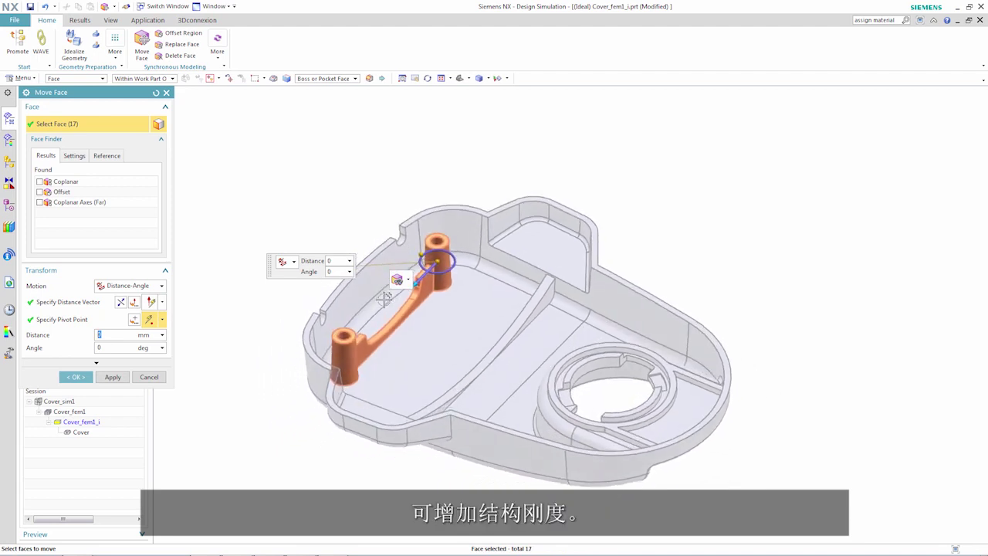
Redirect the distance vector away from the rear wall and move the selected bosses and rib 12 mm inward across the floor.
left_click(162, 302)
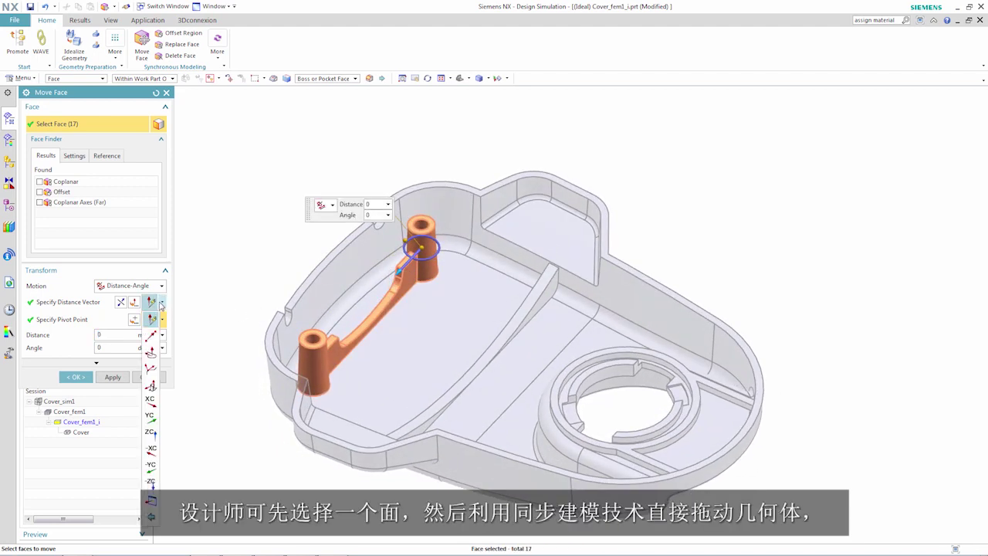
left_click(152, 316)
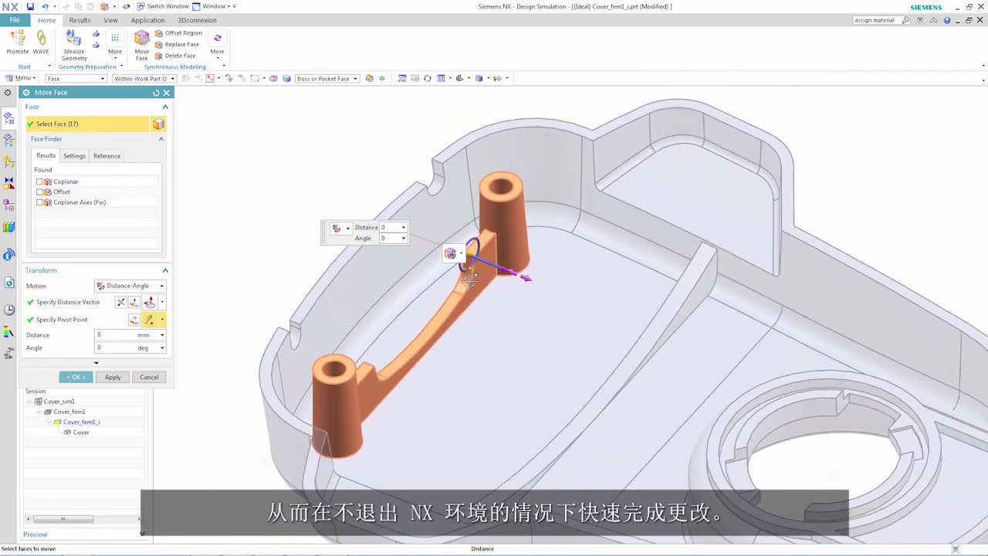
scroll(470, 278, "down", 3)
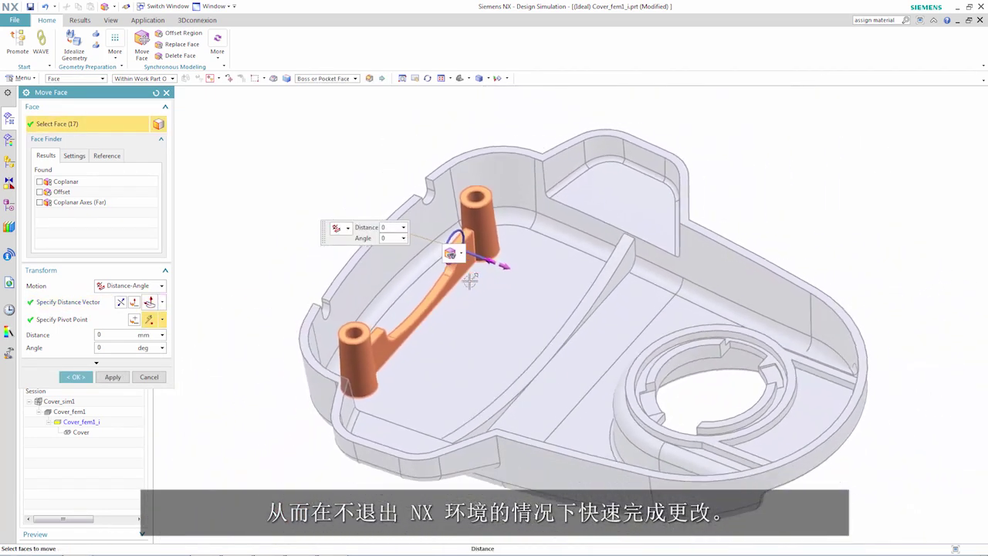
left_click_drag(489, 218, 528, 286)
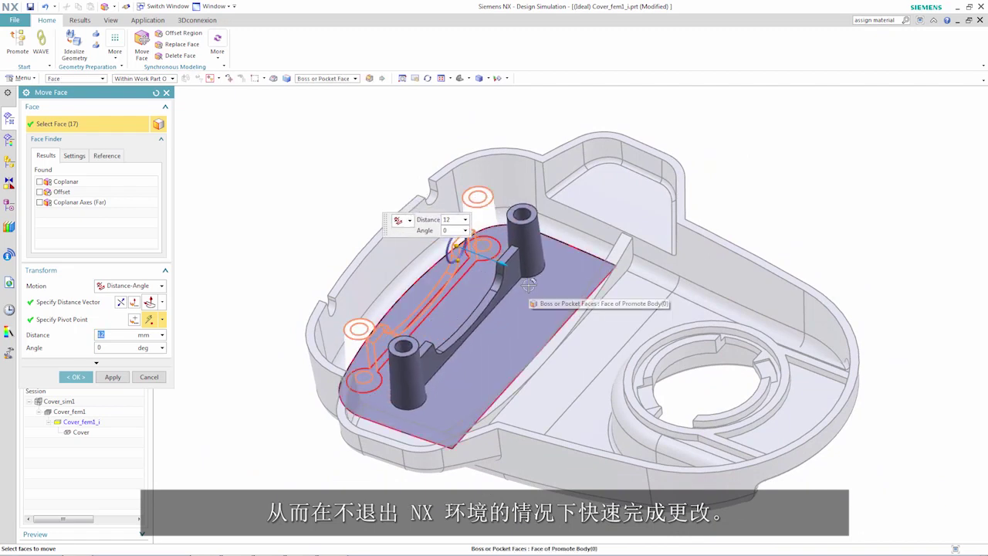
left_click(76, 376)
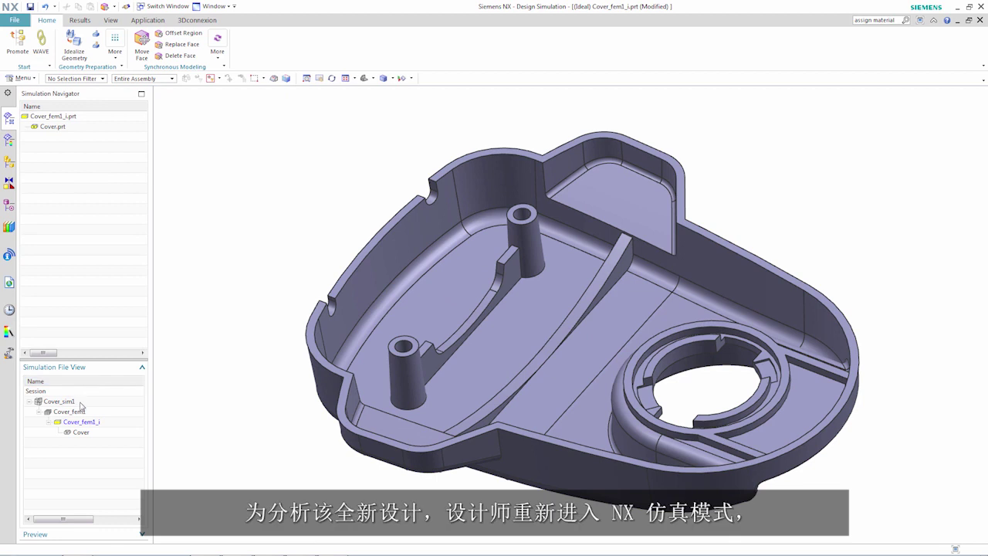
Display the Cover_fem1 FEM and update its mesh to the changed geometry.
double_click(80, 413)
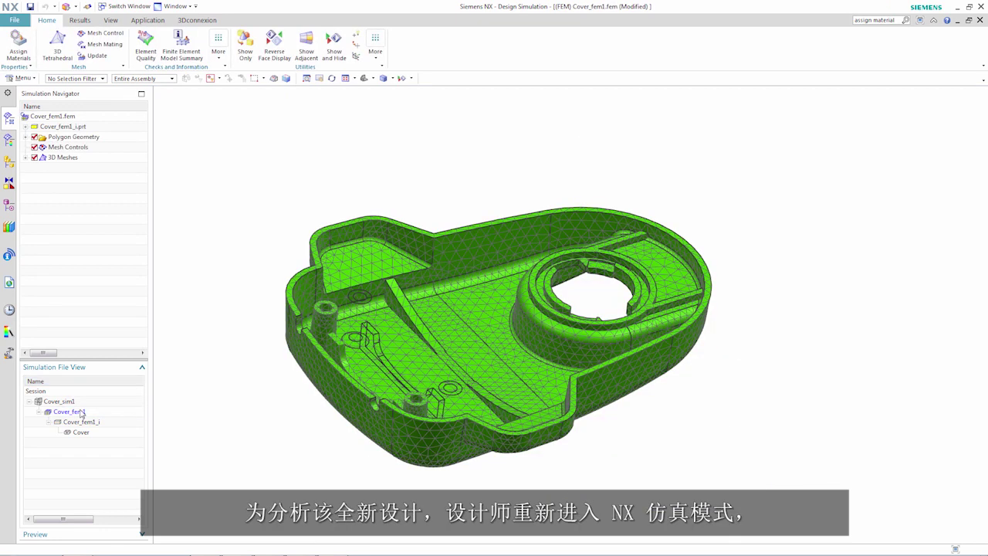
right_click(62, 118)
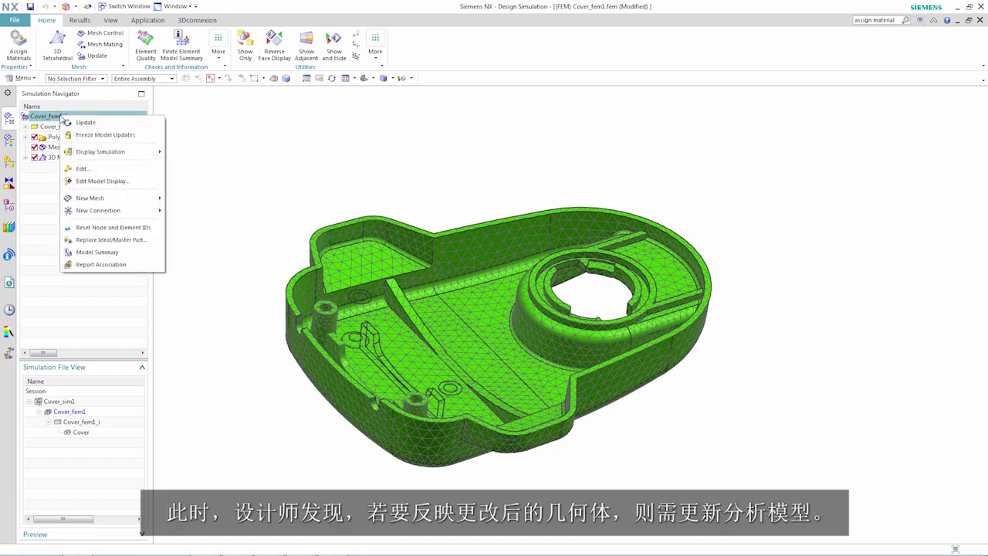
left_click(73, 122)
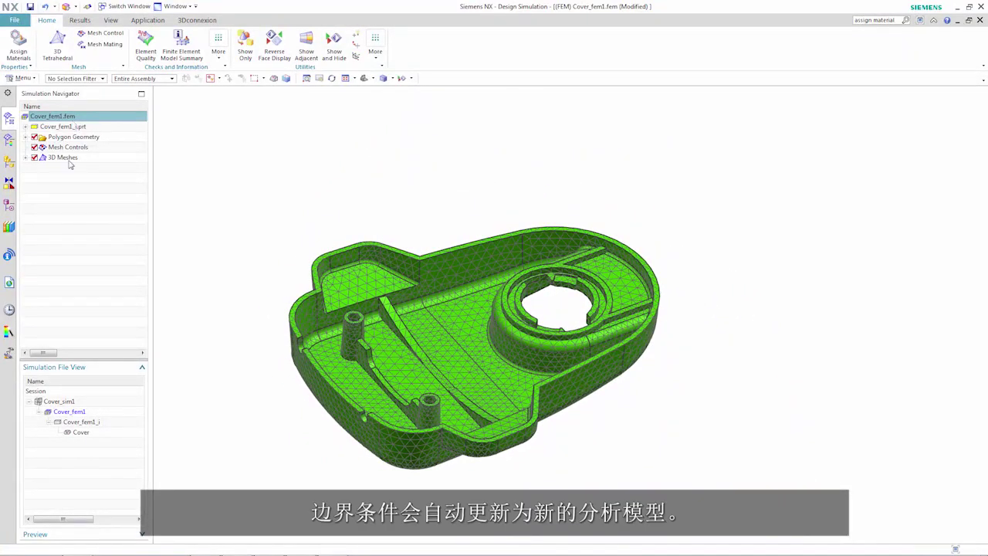
Return to Cover_sim1, clone the Original Design solution and rename the copy Modified Design.
double_click(68, 402)
right_click(78, 224)
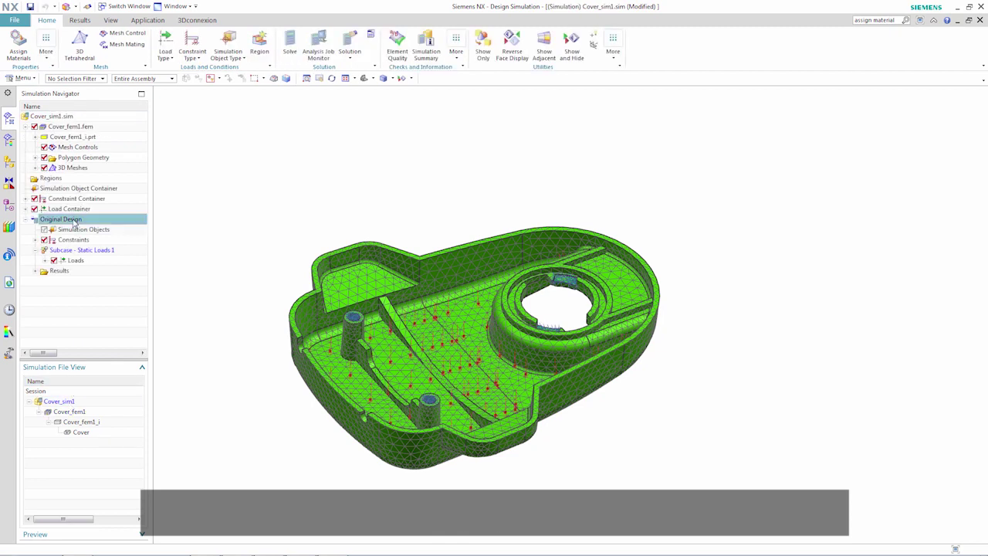
left_click(90, 263)
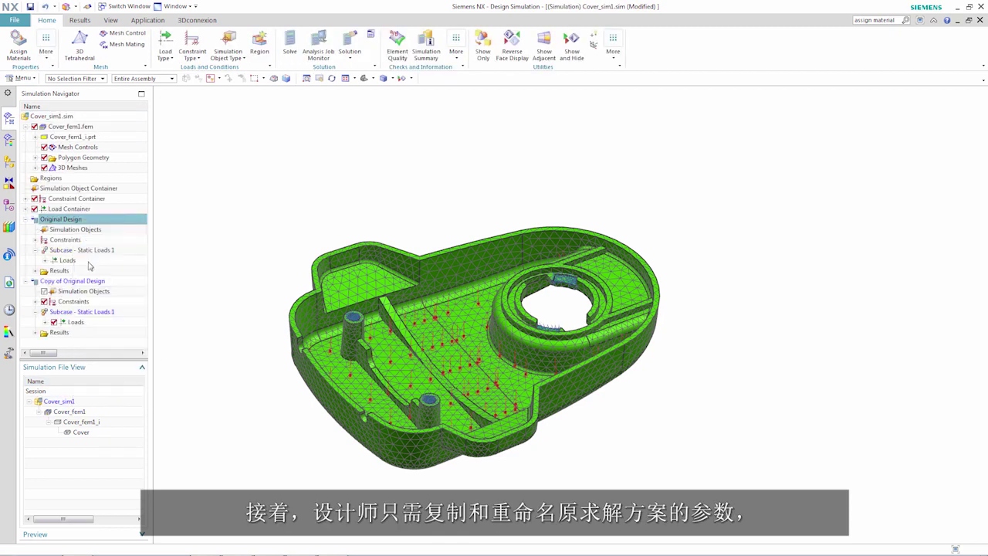
left_click(83, 283)
right_click(82, 283)
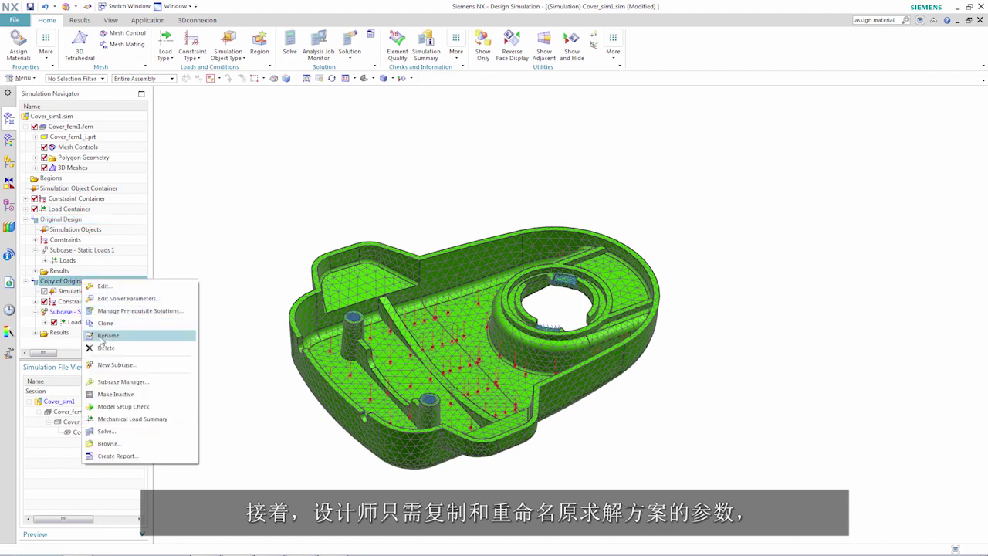
left_click(108, 333)
type("Modified Design")
key("Return")
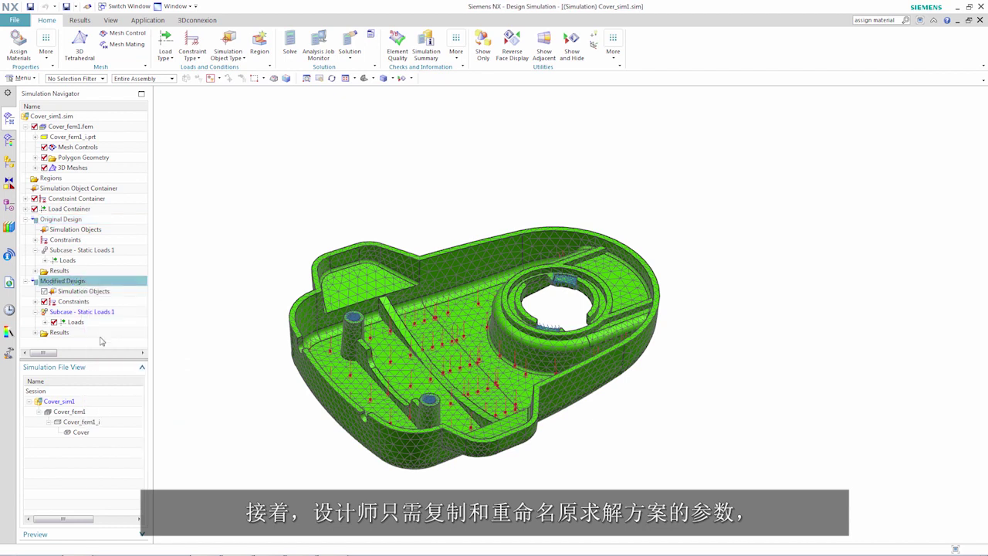
Solve the Modified Design solution.
right_click(89, 285)
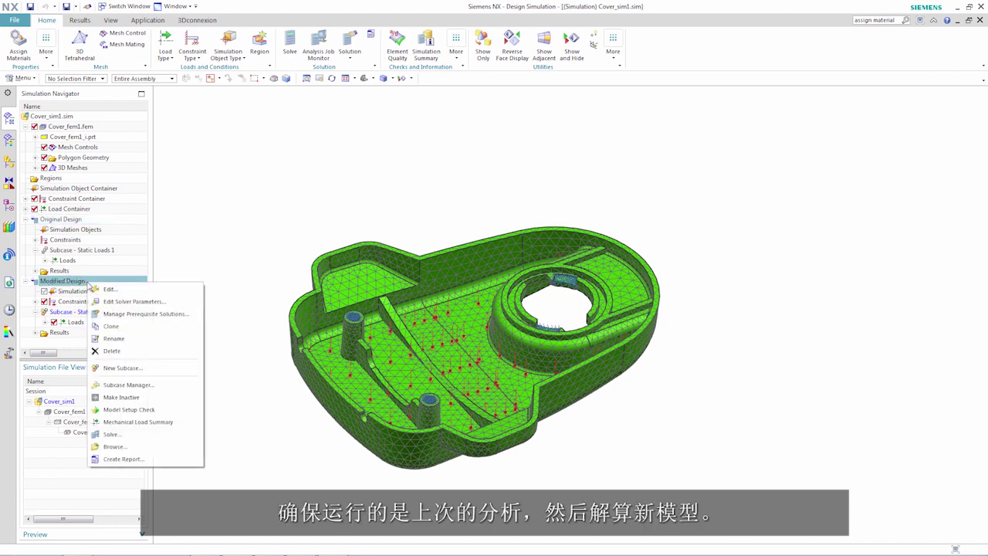
left_click(116, 435)
left_click(113, 199)
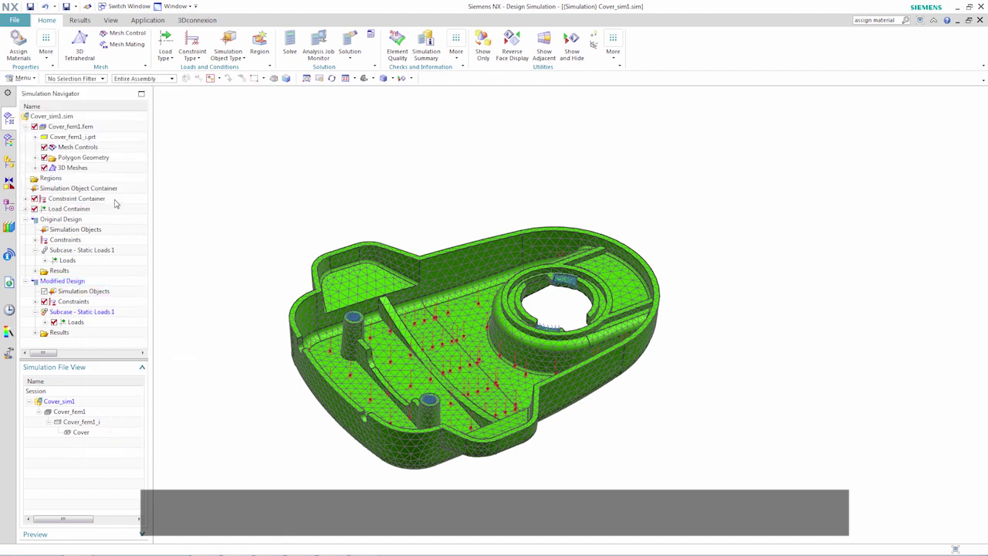
Set up a side-by-side results layout showing Displacement - Nodal of Original Design in the first view and of Modified Design in the second.
left_click(9, 140)
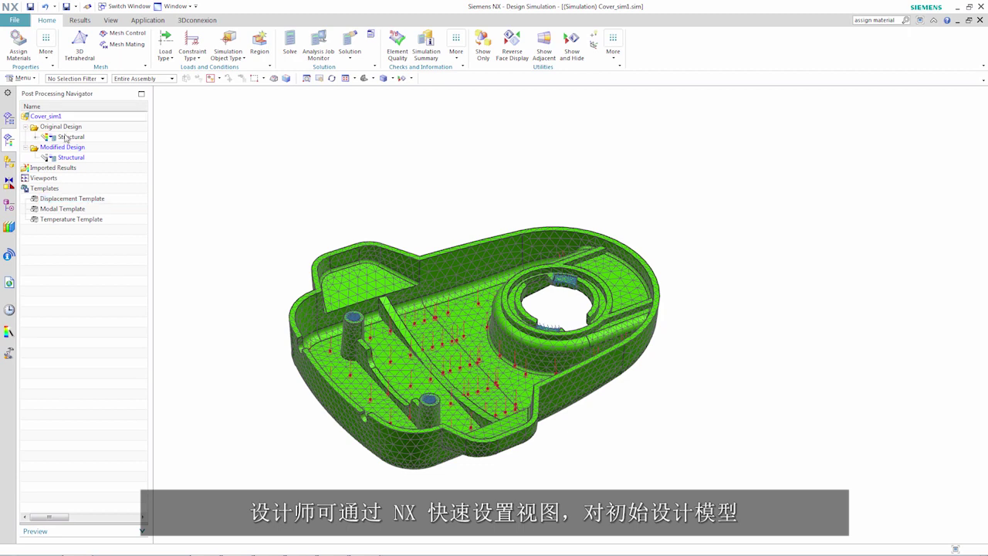
left_click(79, 20)
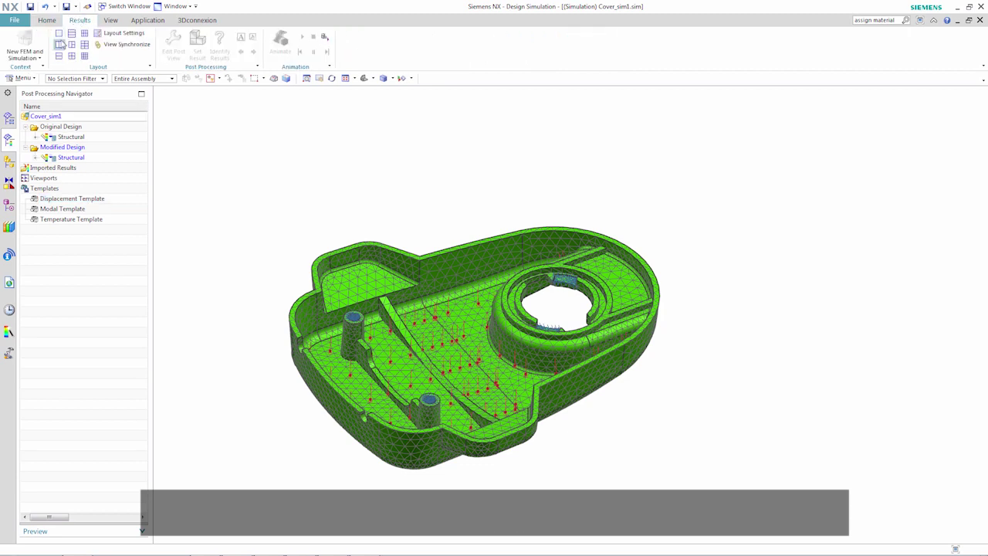
left_click(60, 44)
left_click(36, 137)
left_click_drag(89, 147, 257, 259)
left_click(37, 282)
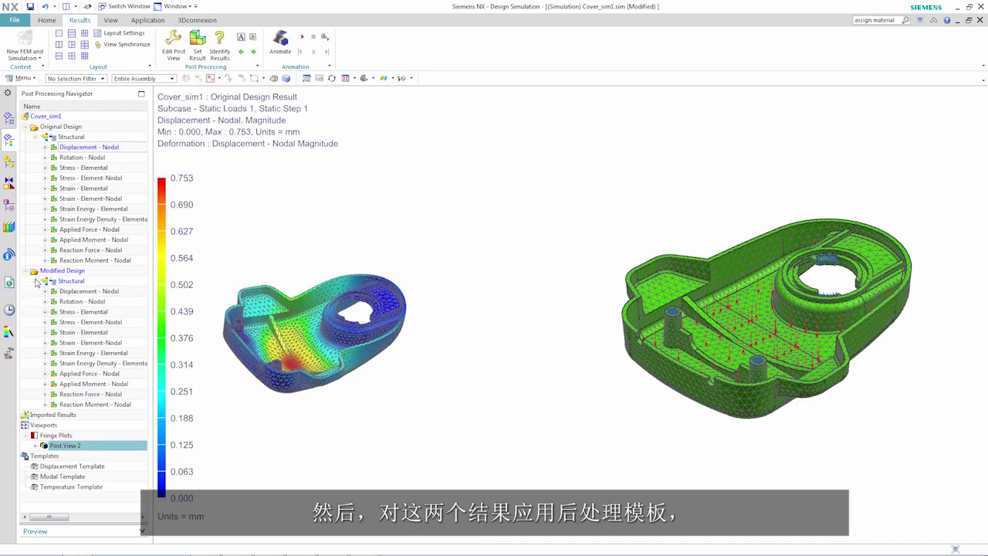
left_click_drag(69, 292, 637, 323)
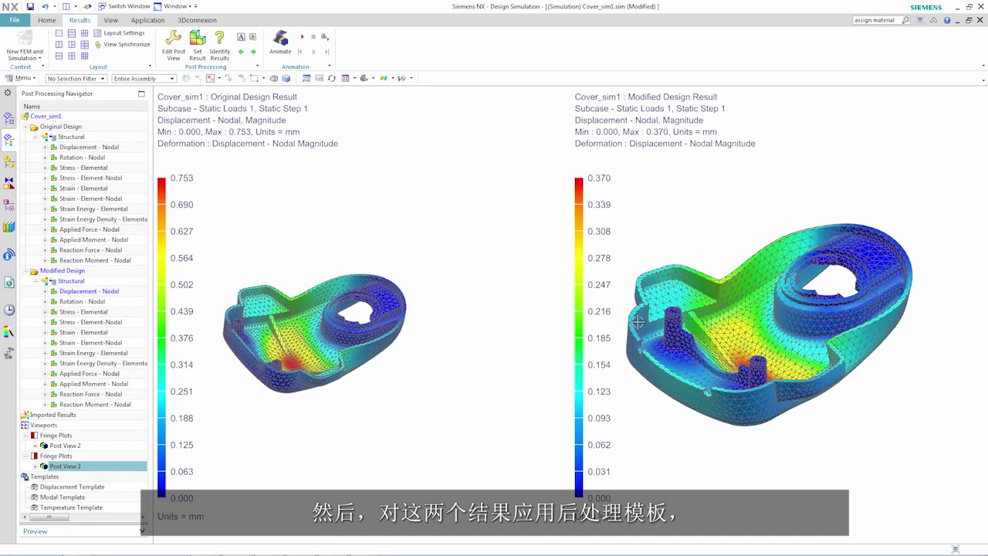
Apply the Displacement Template to both result plots and synchronize the two viewports.
left_click_drag(72, 486, 256, 459)
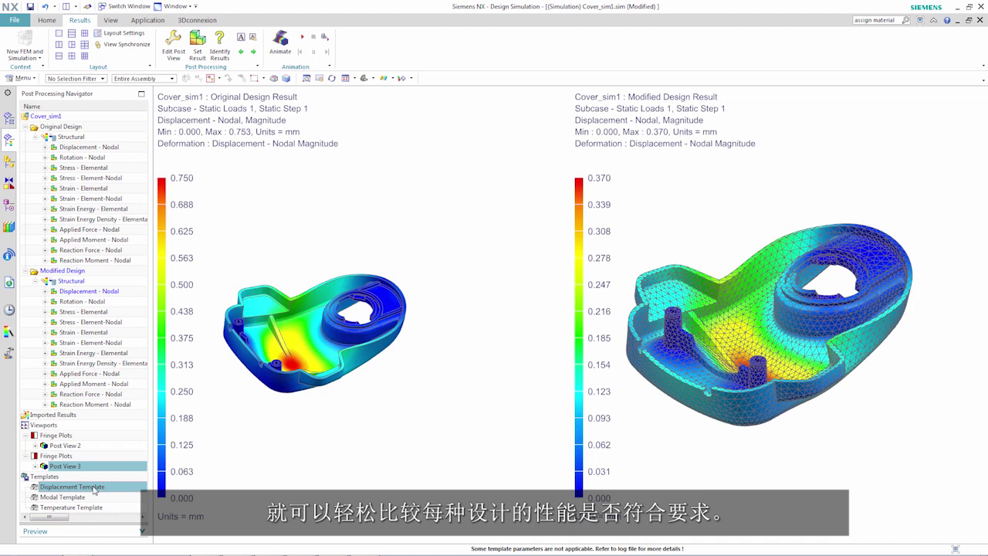
left_click_drag(93, 490, 682, 463)
left_click(124, 44)
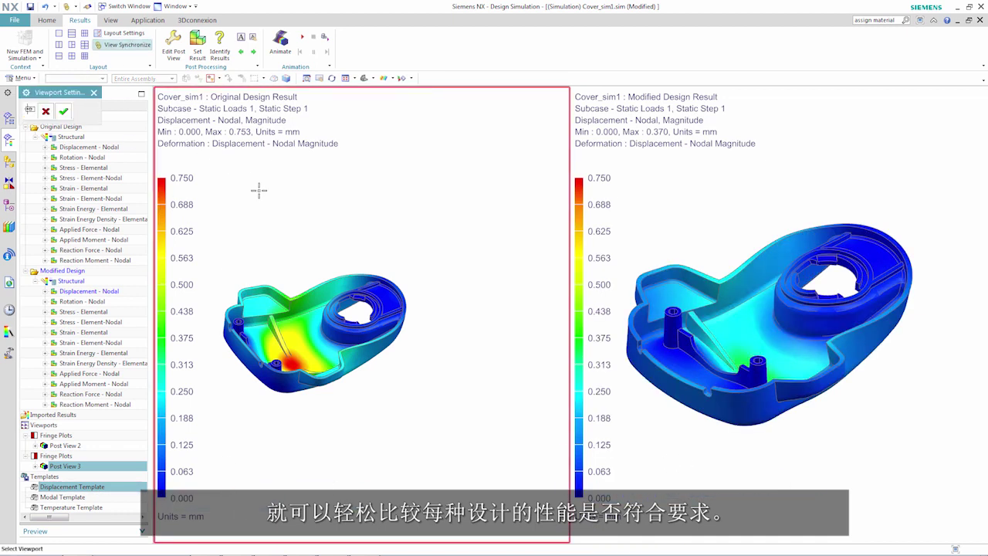
left_click(694, 212)
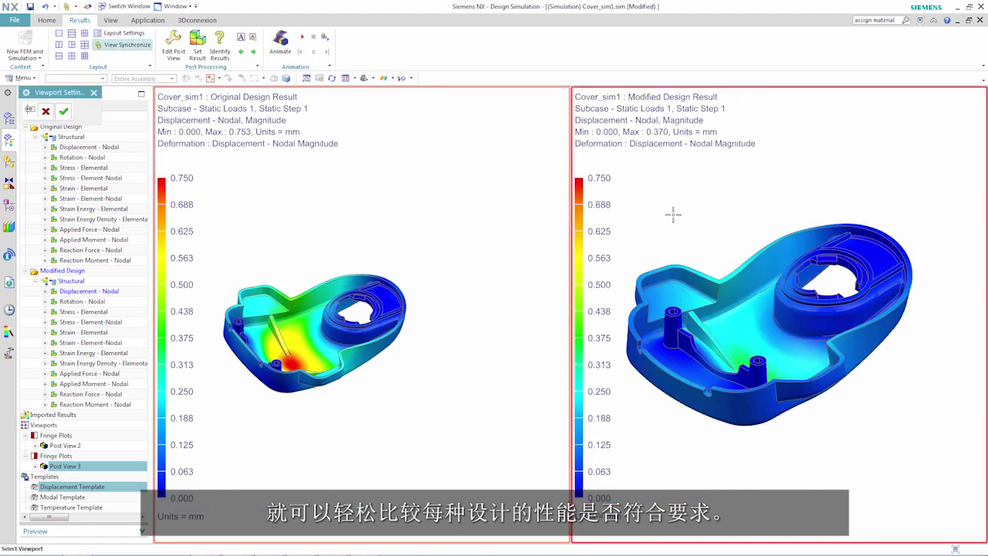
left_click(63, 112)
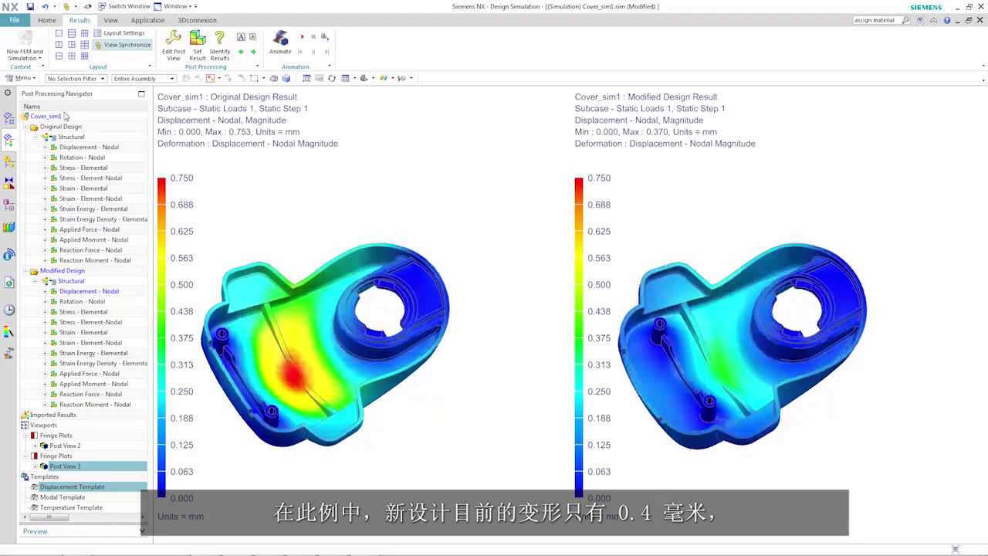